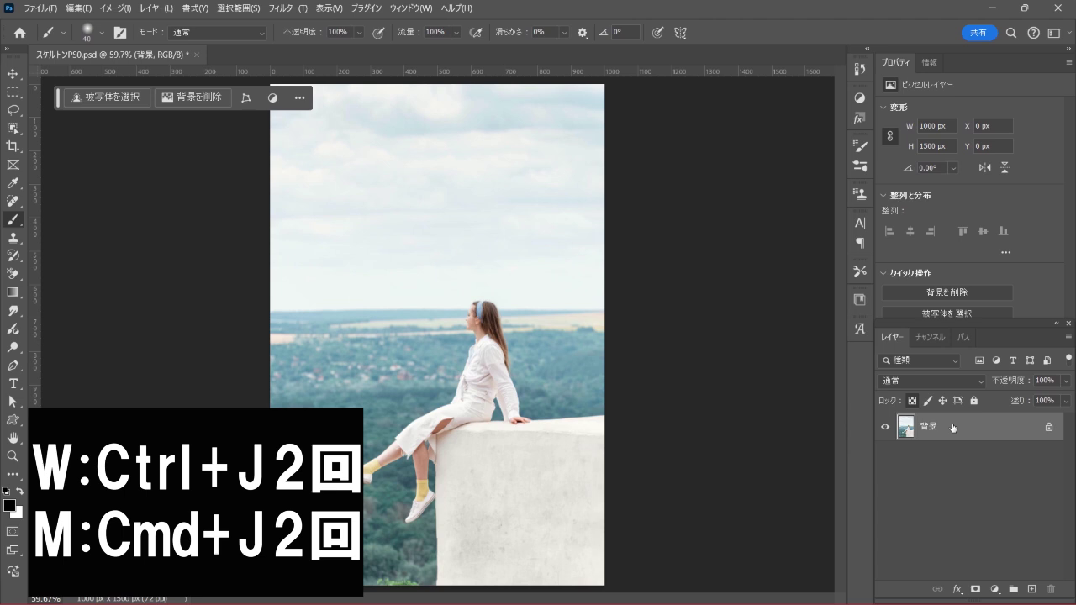
- Duplicate the 背景 layer twice, hide both copies, and make the original 背景 layer active
key(ctrl+j)
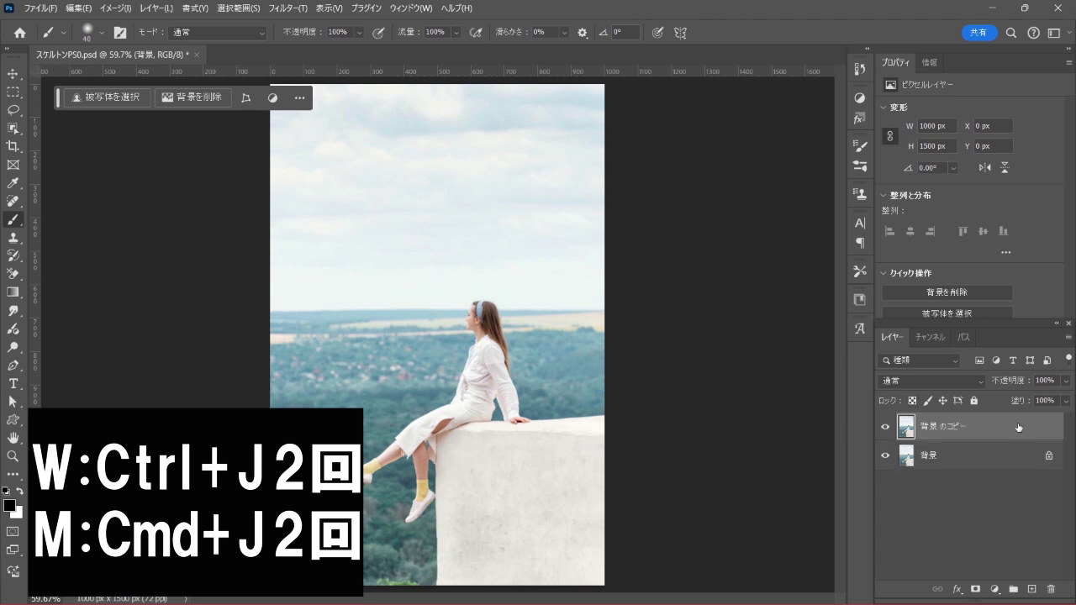
key(ctrl+j)
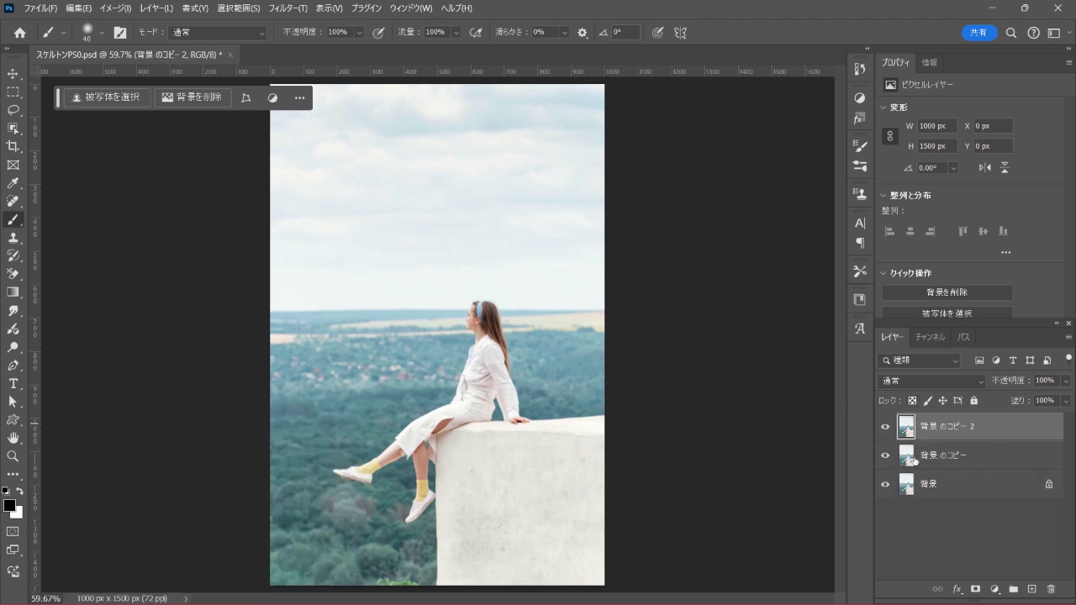
click(884, 427)
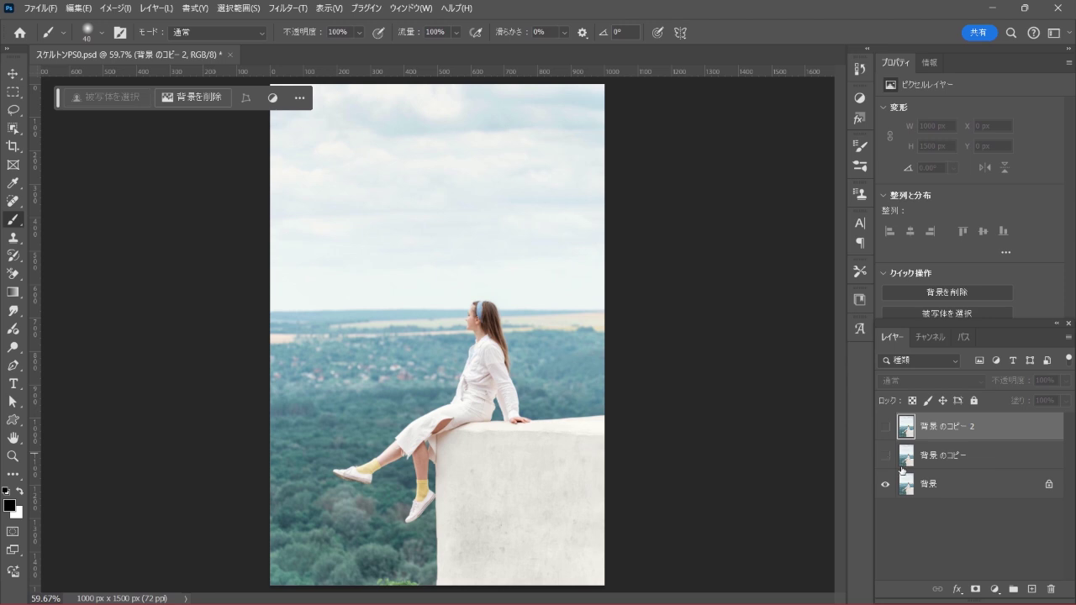
click(939, 485)
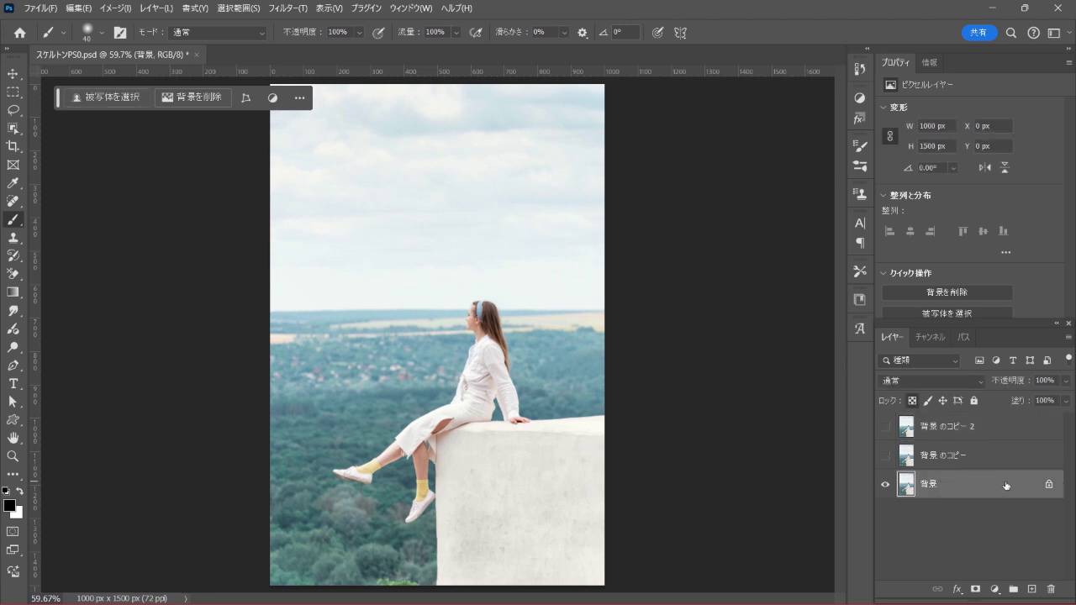
- Switch to the Quick Selection tool with Select Subject set to Cloud processing
click(16, 131)
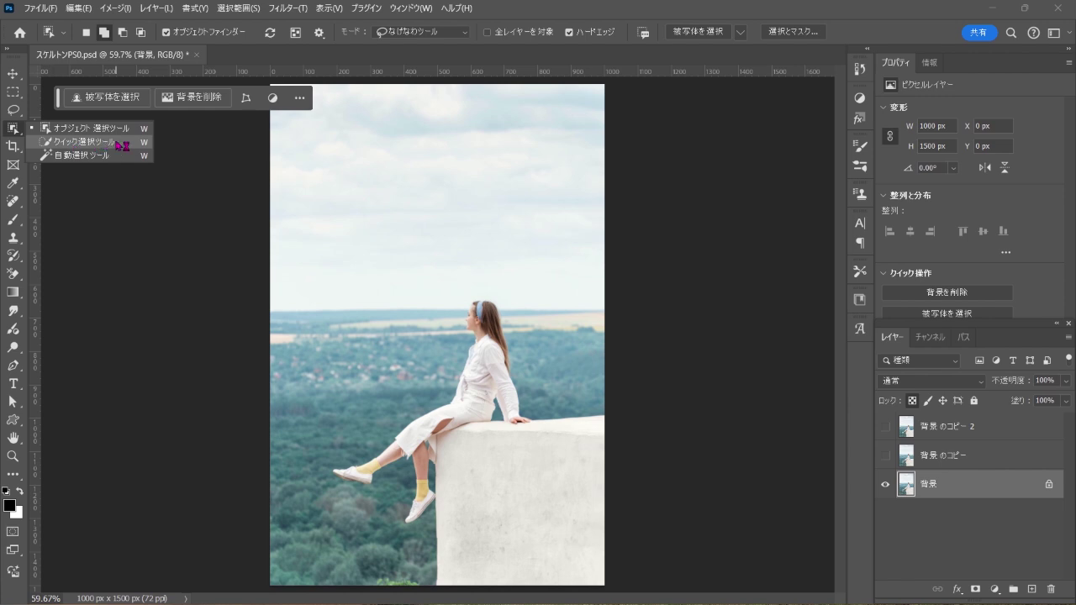
click(124, 144)
click(458, 34)
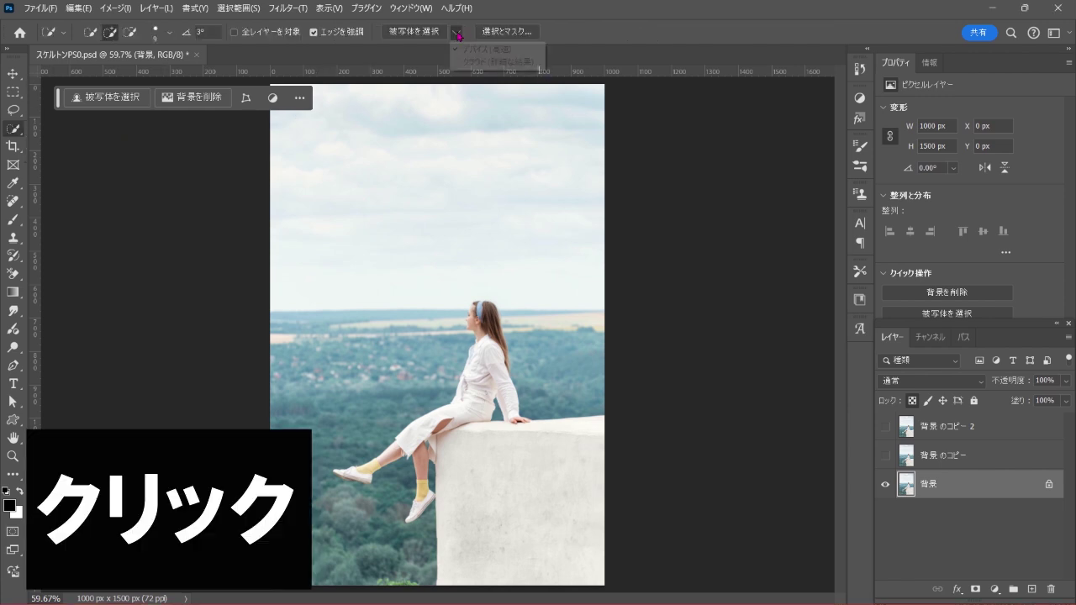
click(495, 62)
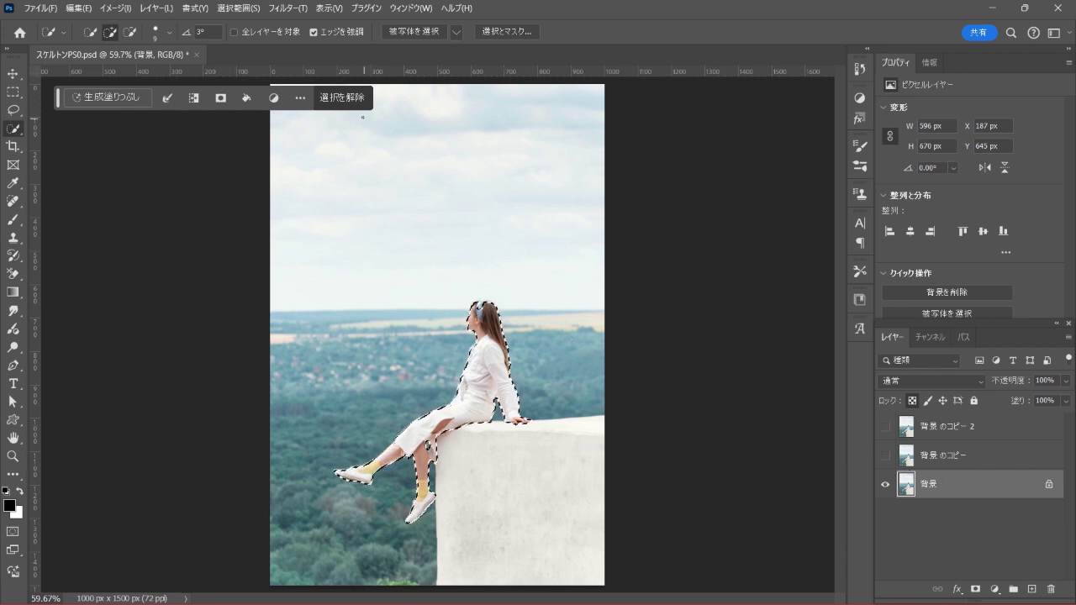
- Expand the woman's selection by 10 pixels via Select > Modify > Expand
click(238, 8)
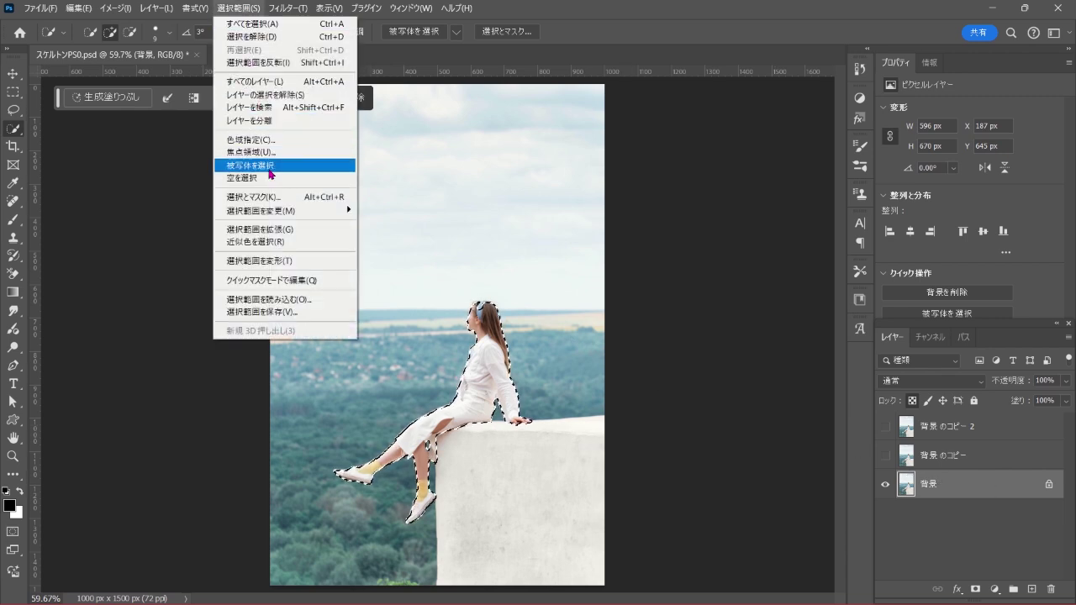
mouse_move(254, 210)
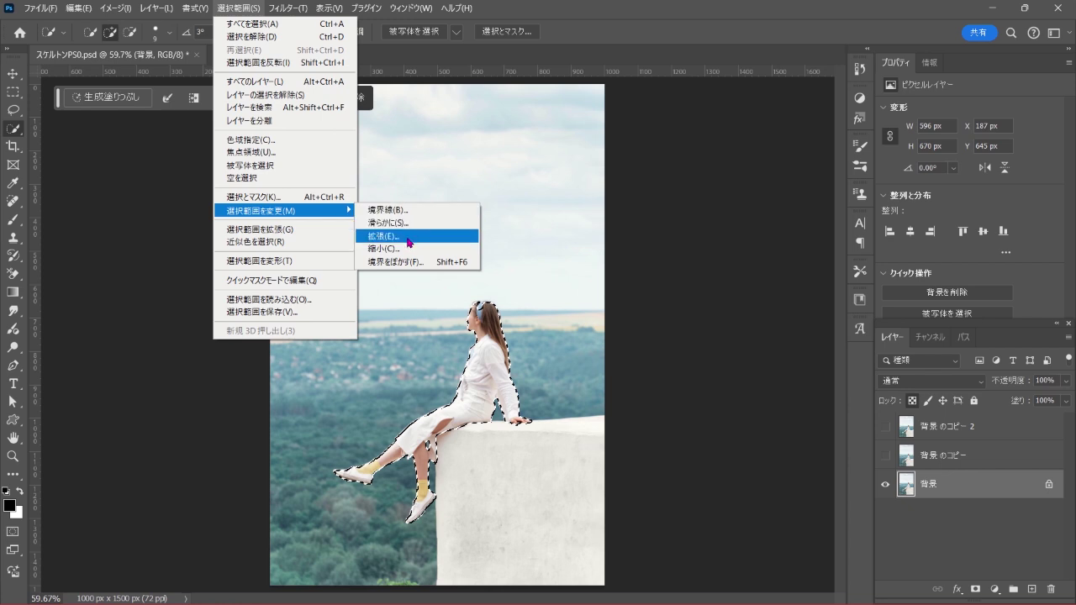
click(448, 242)
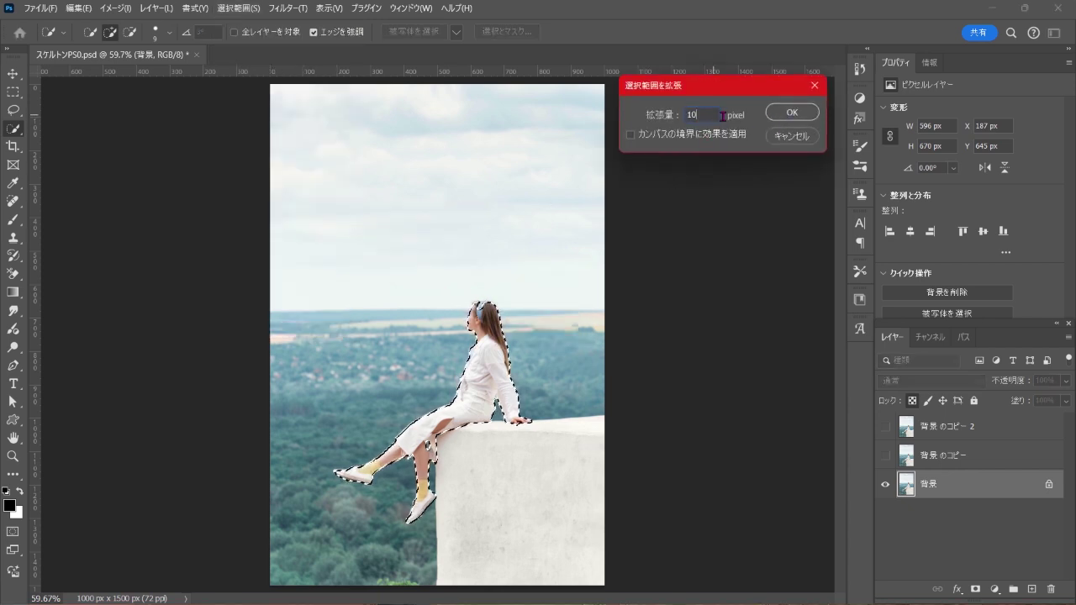
click(781, 118)
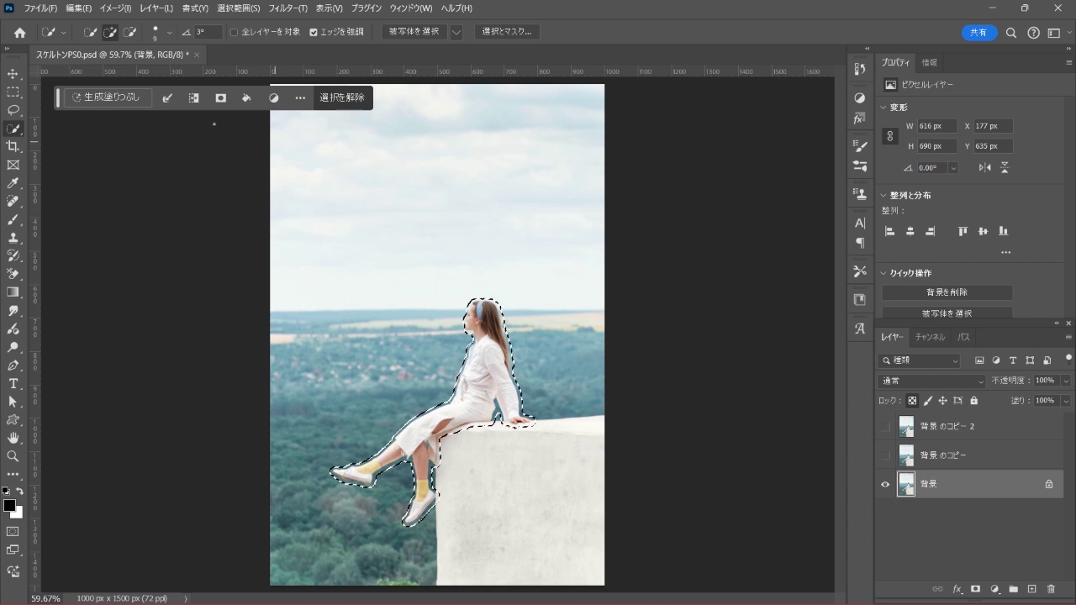
click(126, 97)
text(remo)
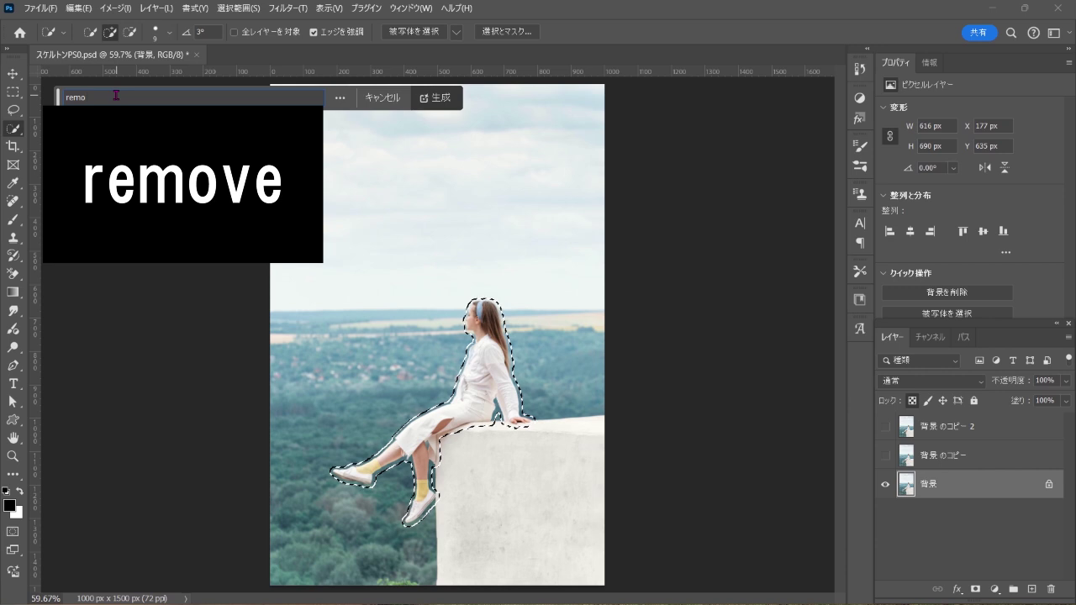
- Generate a 'remove' fill erasing the woman, keep the third variation, and show 背景 のコピー
text(ve)
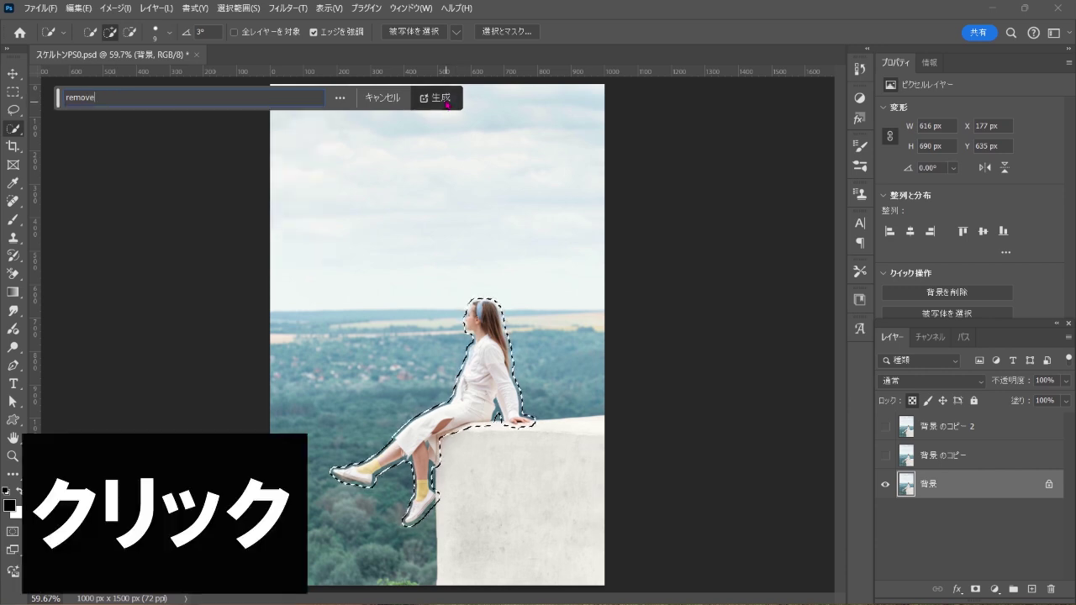
click(447, 98)
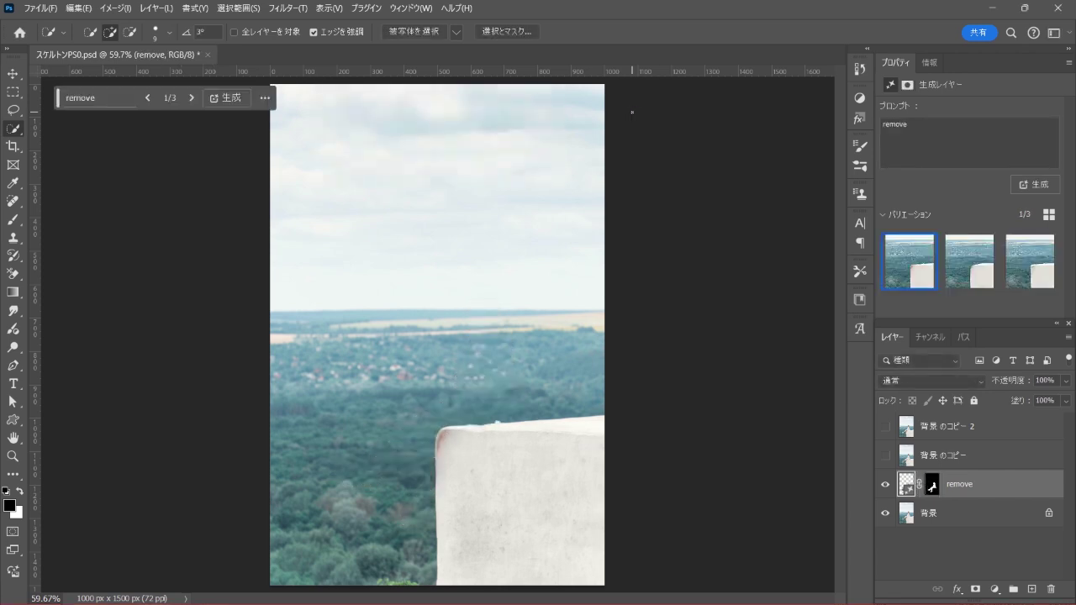
click(958, 266)
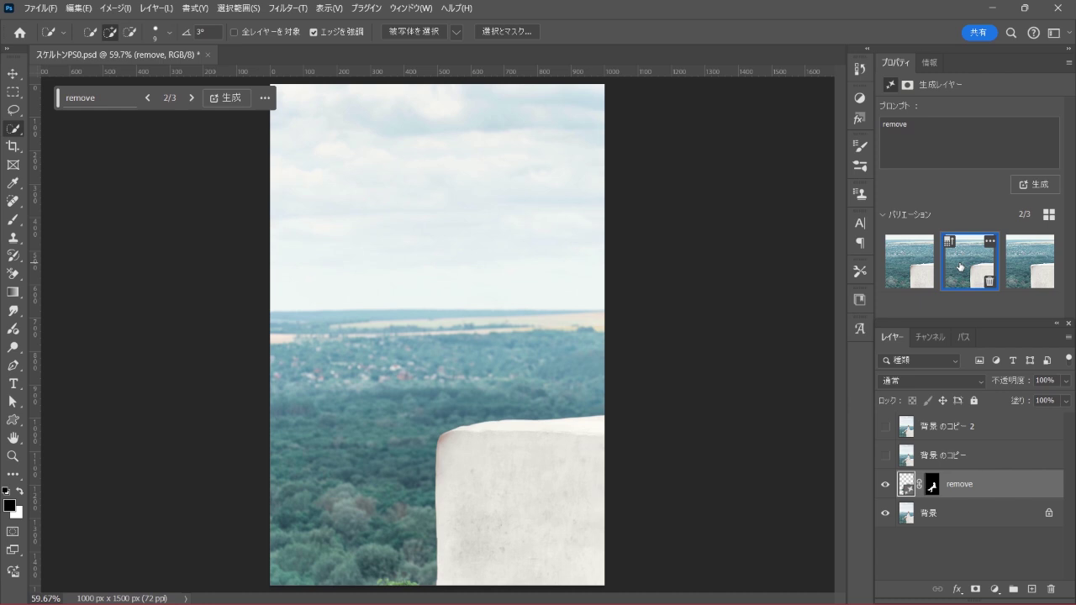
click(1014, 276)
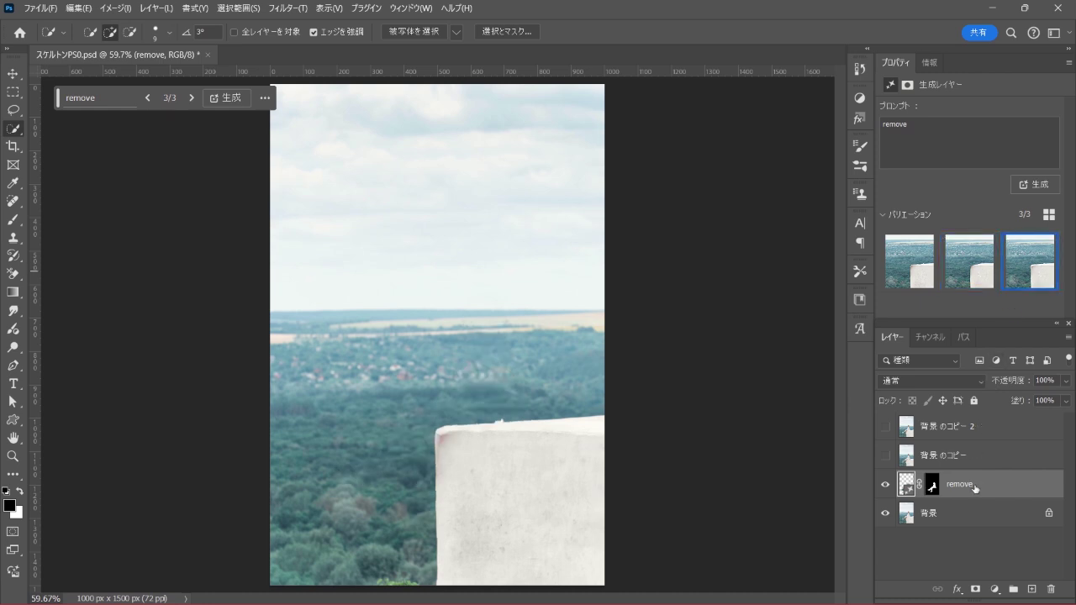
click(887, 455)
- On 背景 のコピー, zoom to 100% and switch to Object Selection in Lasso mode
click(947, 456)
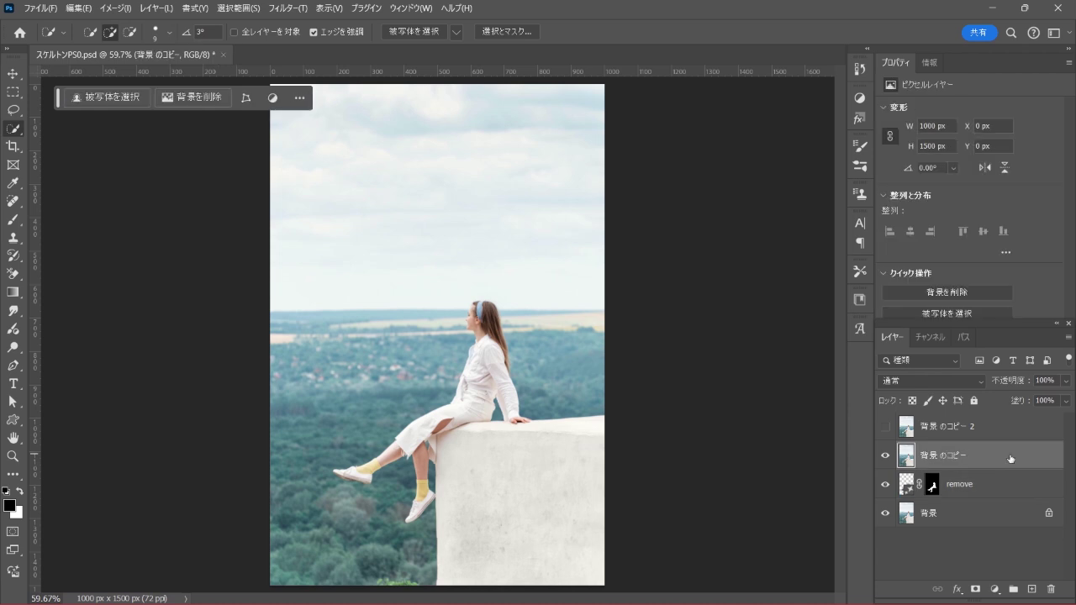
key(ctrl+plus)
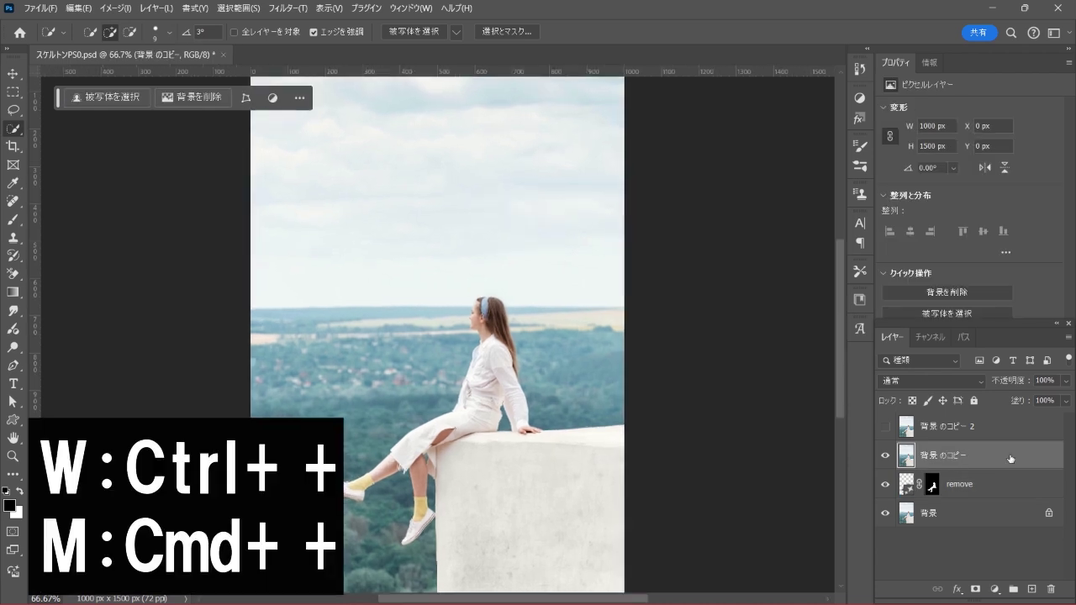
key(ctrl+plus)
drag(715, 423, 619, 315)
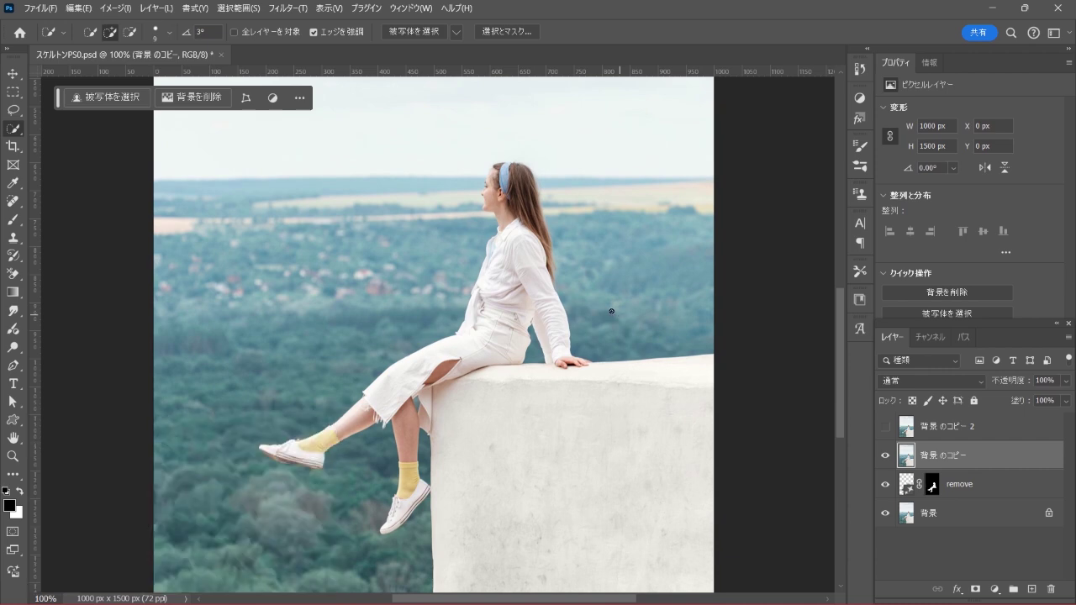
right_click(16, 132)
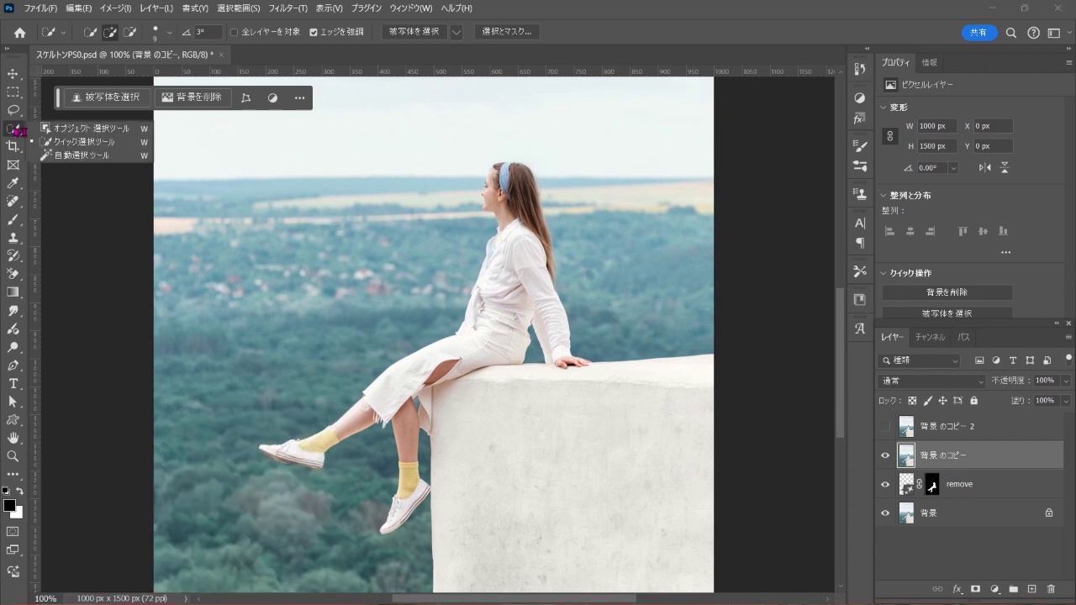
click(117, 131)
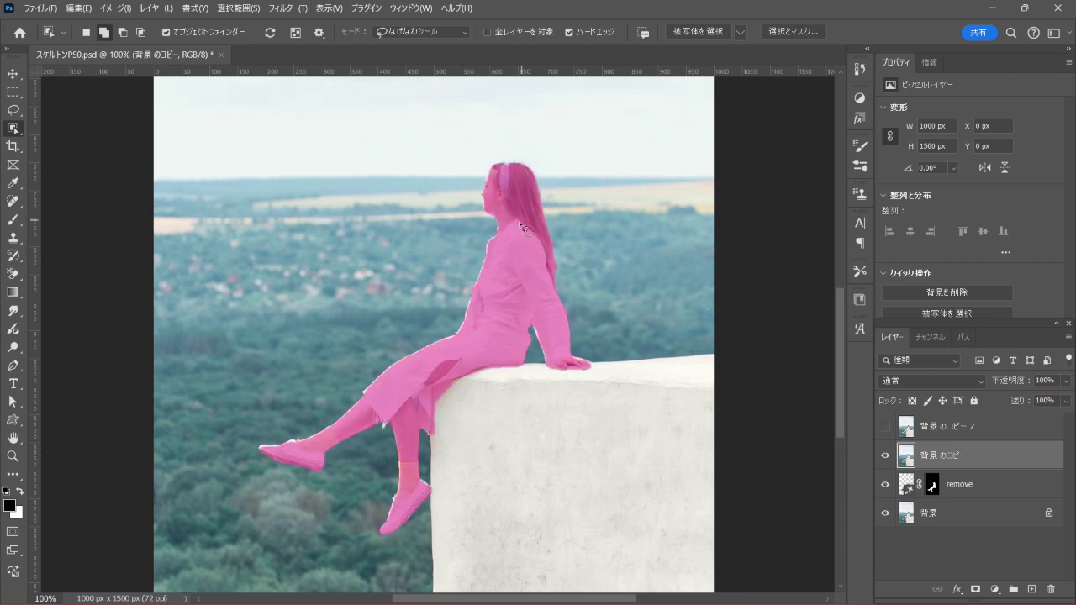
- Lasso-select the woman's face, hair, hand on the wall, and both bare legs
mouse_move(502, 230)
mouse_down()
mouse_move(504, 163)
mouse_move(546, 176)
mouse_move(564, 270)
mouse_move(539, 226)
mouse_up()
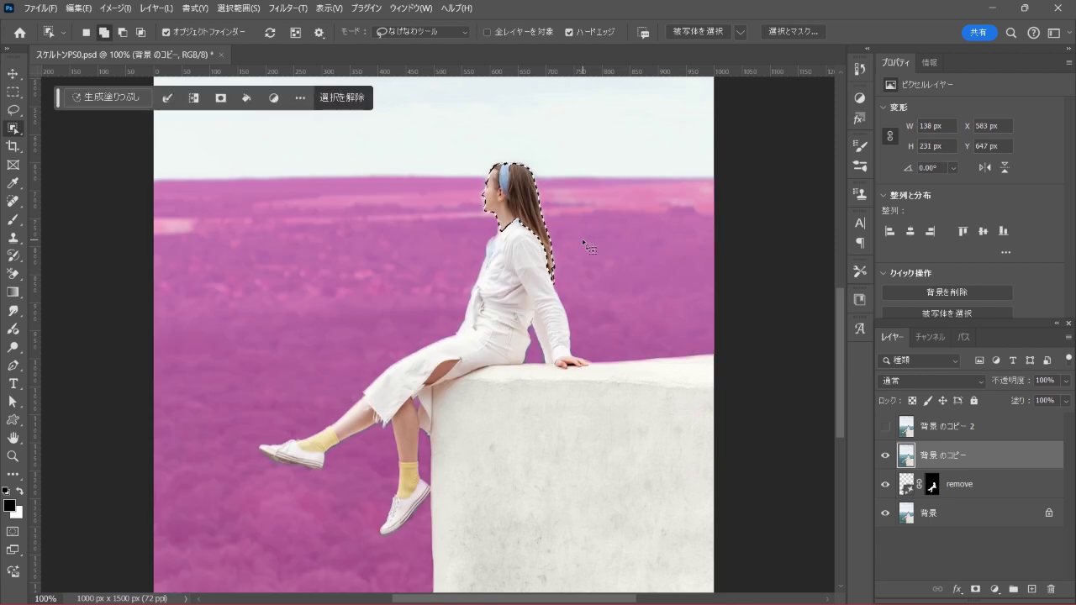
mouse_move(595, 373)
mouse_down()
mouse_move(556, 368)
mouse_move(618, 363)
mouse_up()
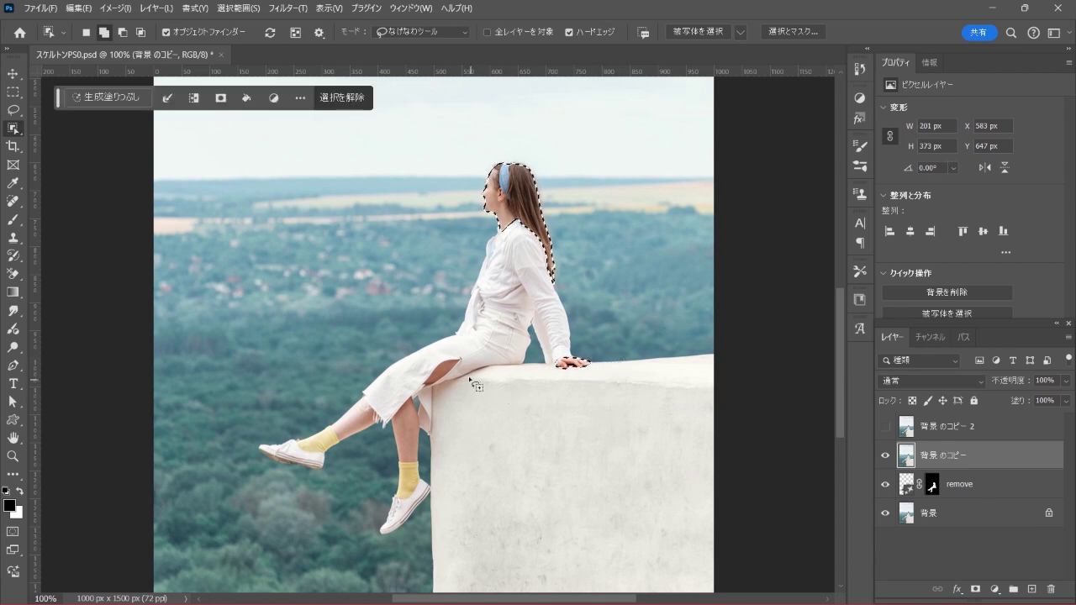
mouse_move(445, 384)
mouse_down()
mouse_move(430, 387)
mouse_move(461, 365)
mouse_move(470, 370)
mouse_up()
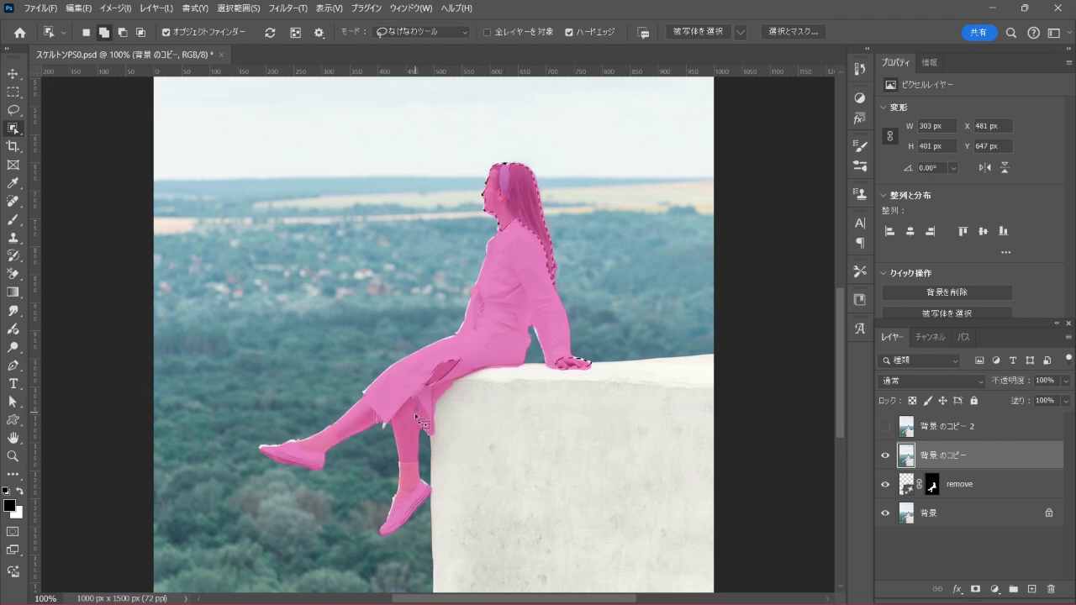
mouse_move(425, 432)
mouse_down()
mouse_move(407, 469)
mouse_move(413, 403)
mouse_up()
drag(431, 409, 427, 412)
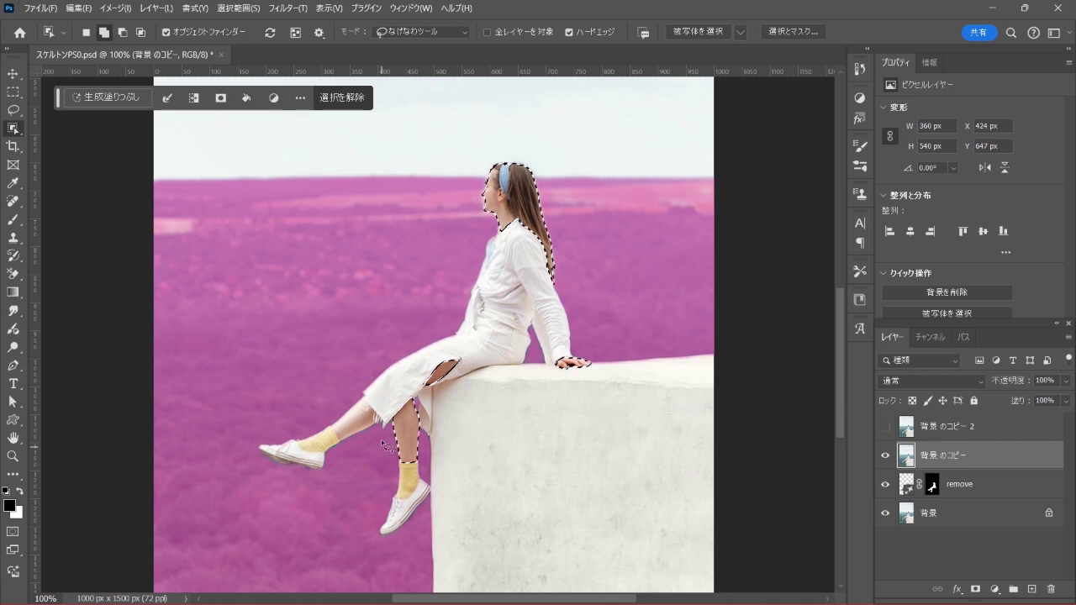
mouse_move(388, 425)
mouse_down()
mouse_move(353, 453)
mouse_move(386, 421)
mouse_up()
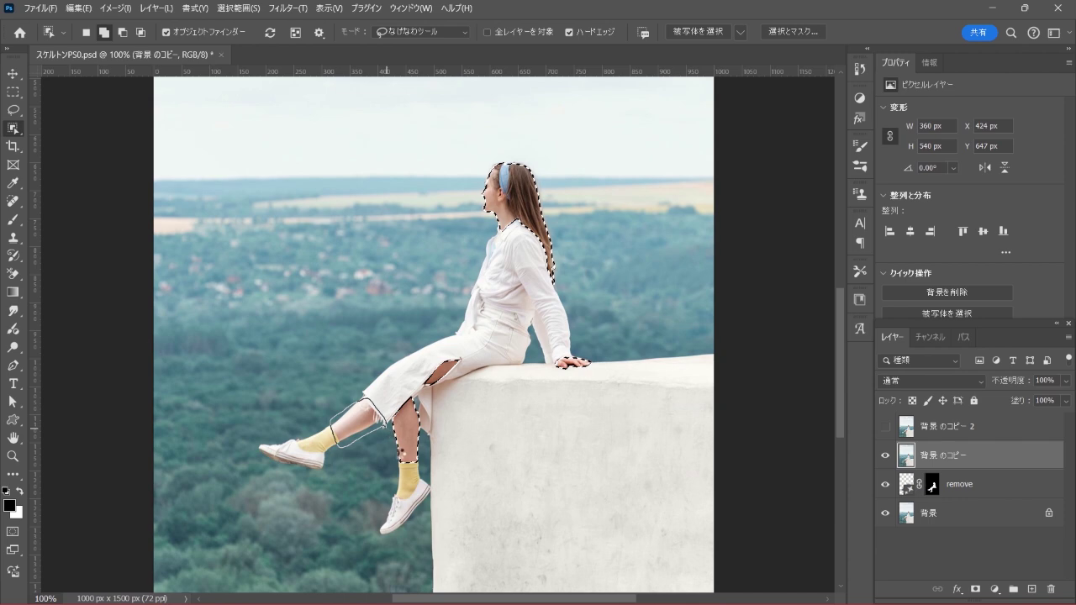
drag(400, 454, 402, 455)
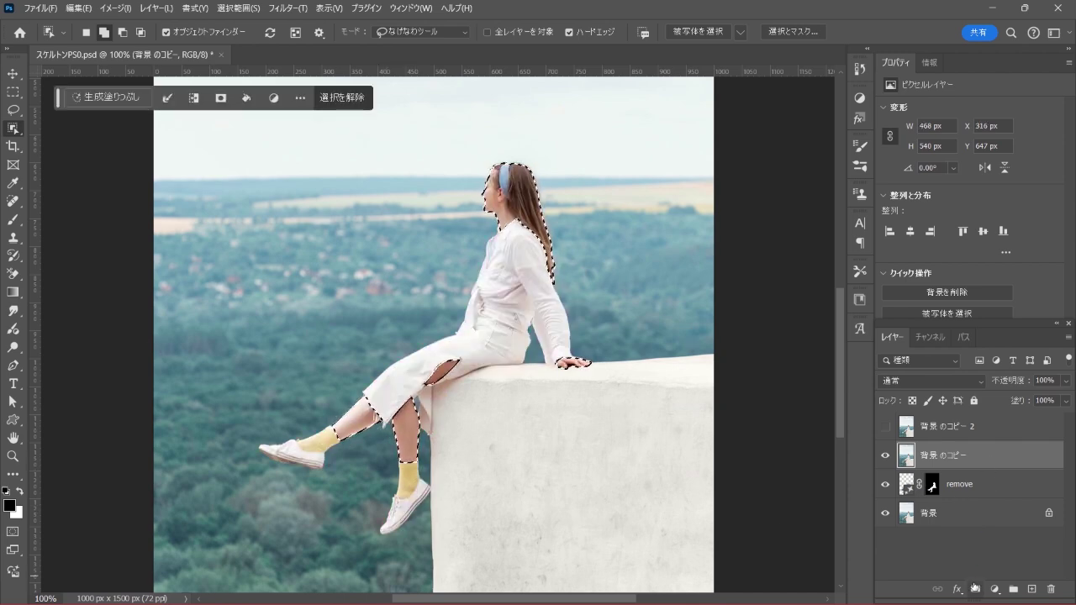
- Add a layer mask to 背景 のコピー, then show and select 背景 のコピー 2
click(974, 588)
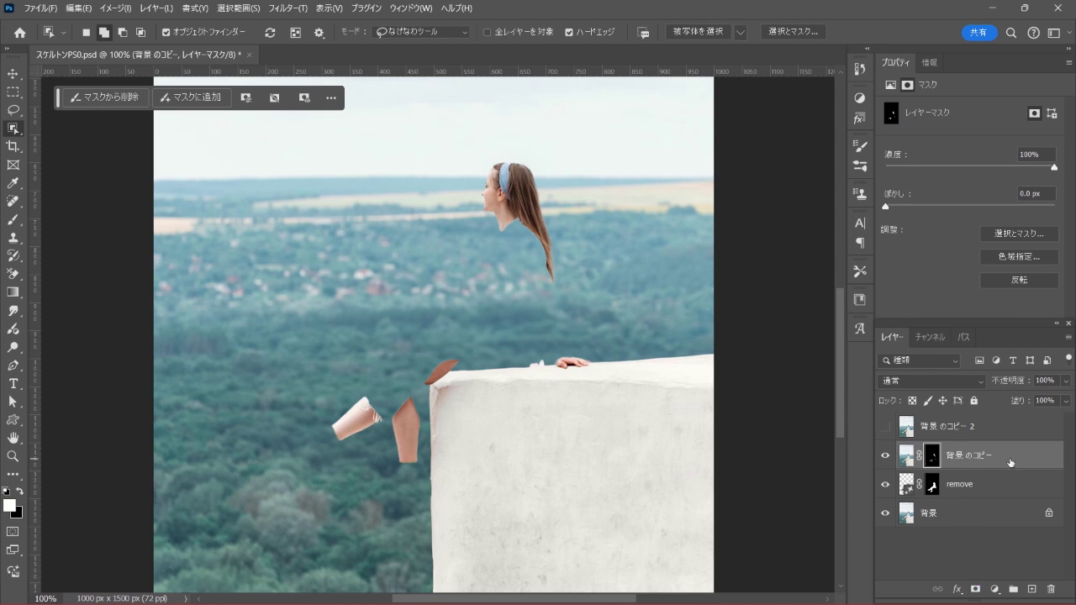
click(884, 427)
click(992, 427)
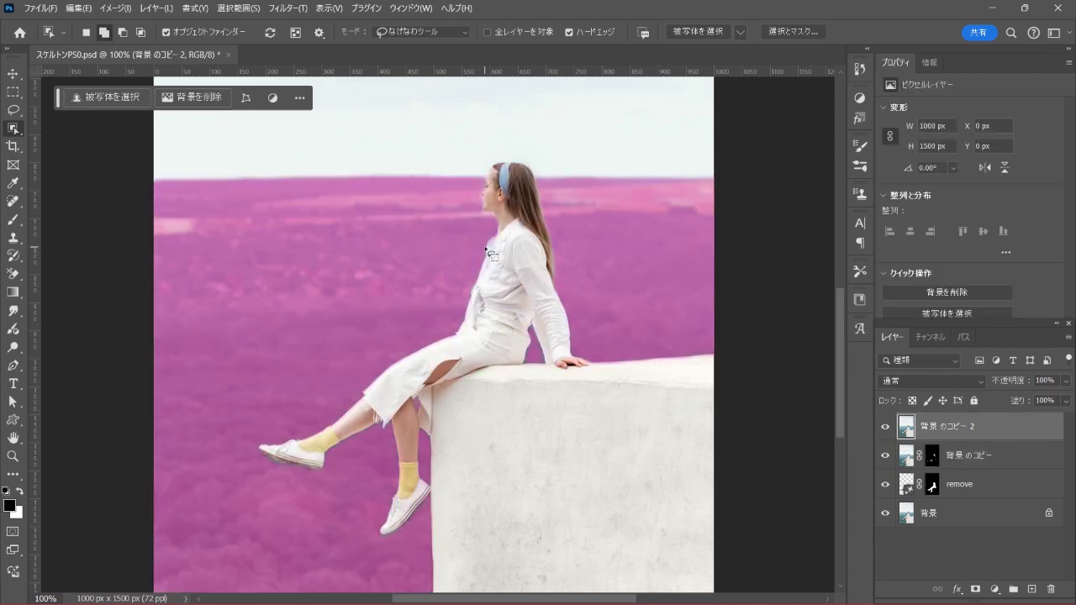
drag(487, 239, 470, 278)
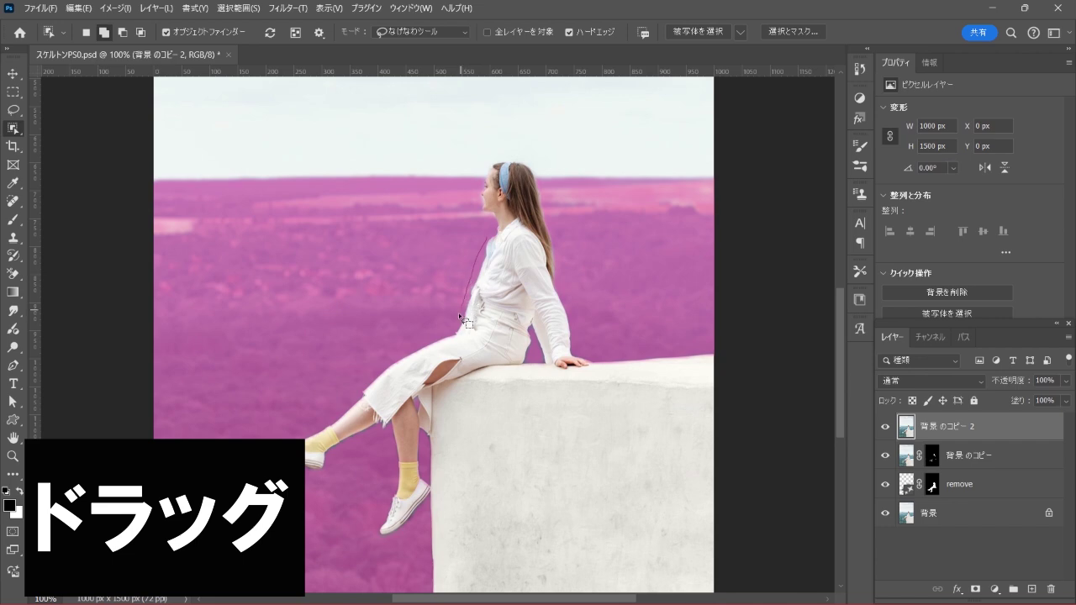
- Lasso her clothes and both shoes, subtract the bare thigh, and add a layer mask
drag(459, 315, 423, 340)
mouse_move(366, 375)
mouse_down()
mouse_move(359, 397)
mouse_move(419, 406)
mouse_move(531, 360)
mouse_move(575, 364)
mouse_up()
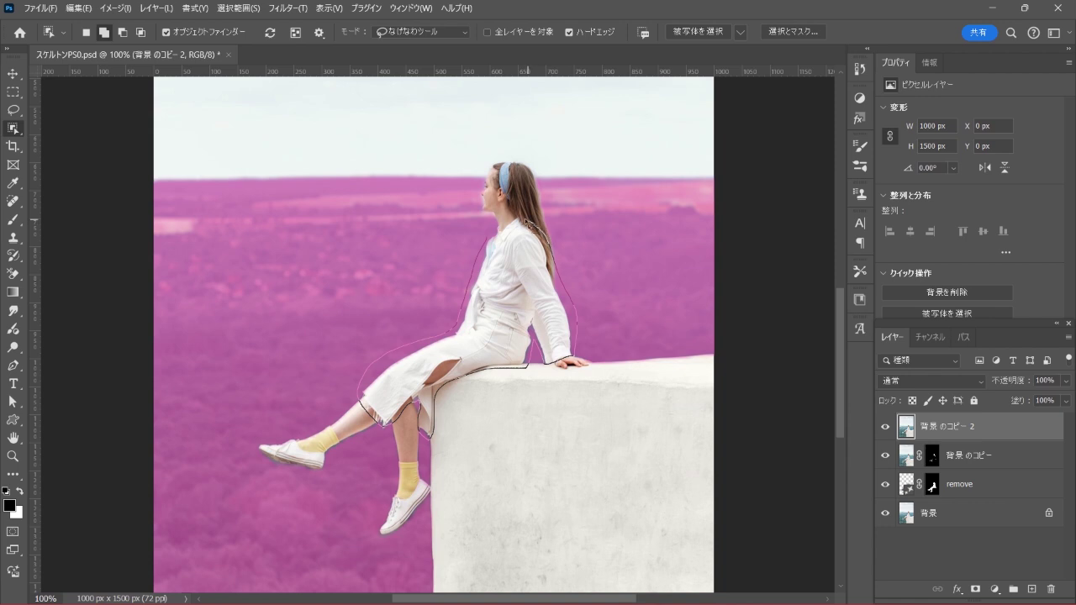
drag(526, 222, 487, 239)
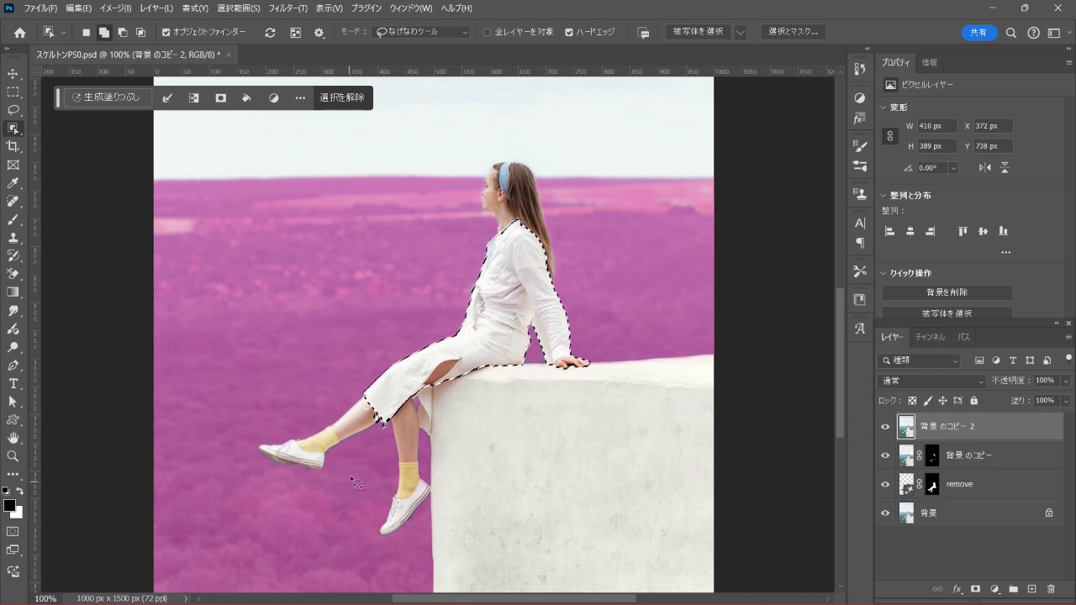
mouse_move(343, 451)
mouse_down()
mouse_move(341, 435)
mouse_move(284, 468)
mouse_up()
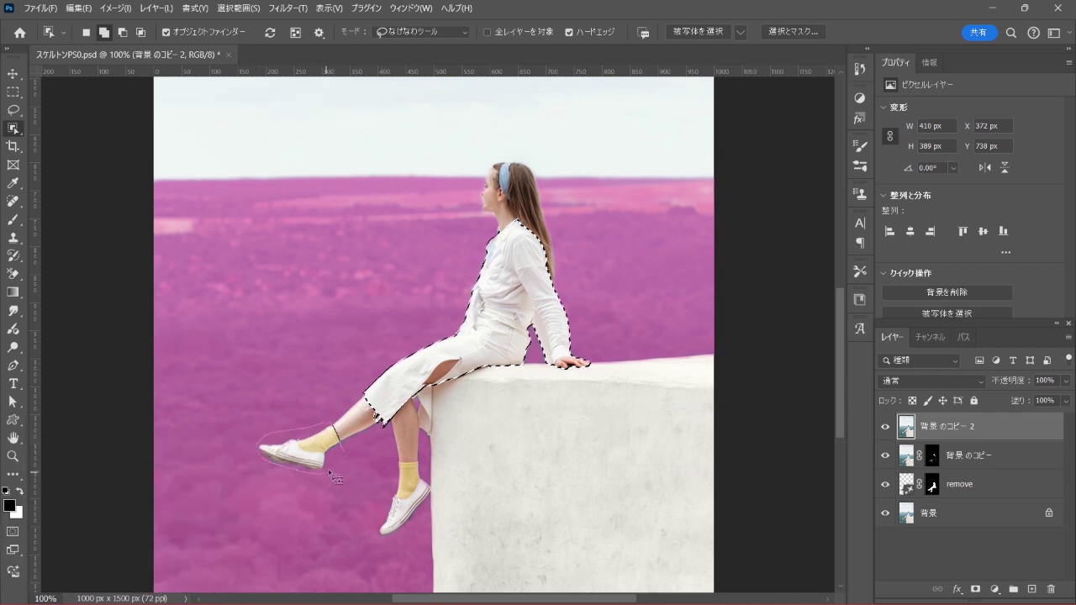
drag(343, 456, 344, 451)
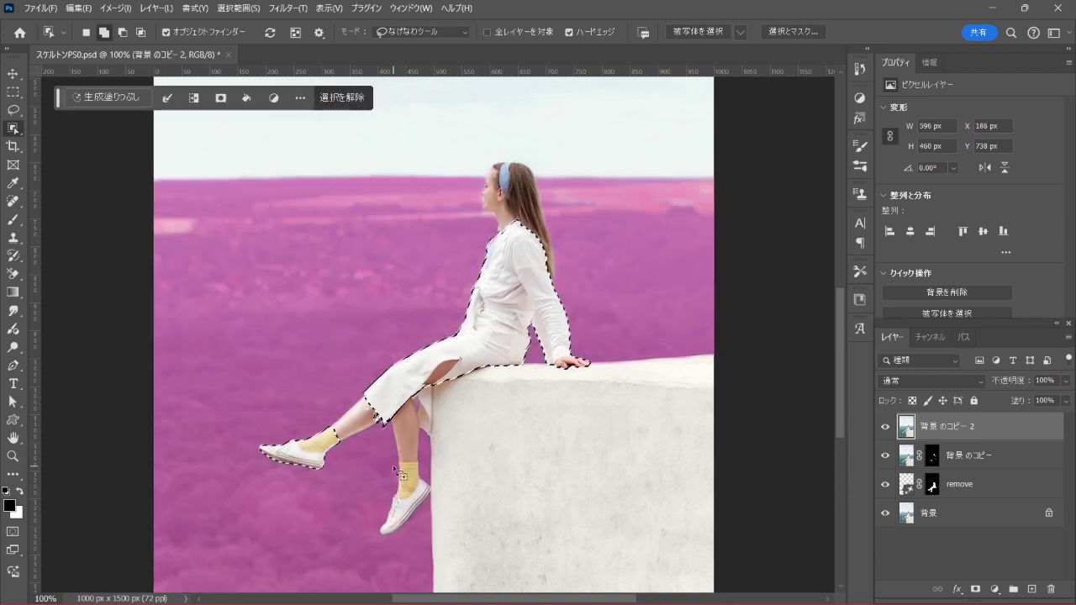
mouse_move(387, 498)
mouse_down()
mouse_move(430, 501)
mouse_move(424, 473)
mouse_move(391, 465)
mouse_up()
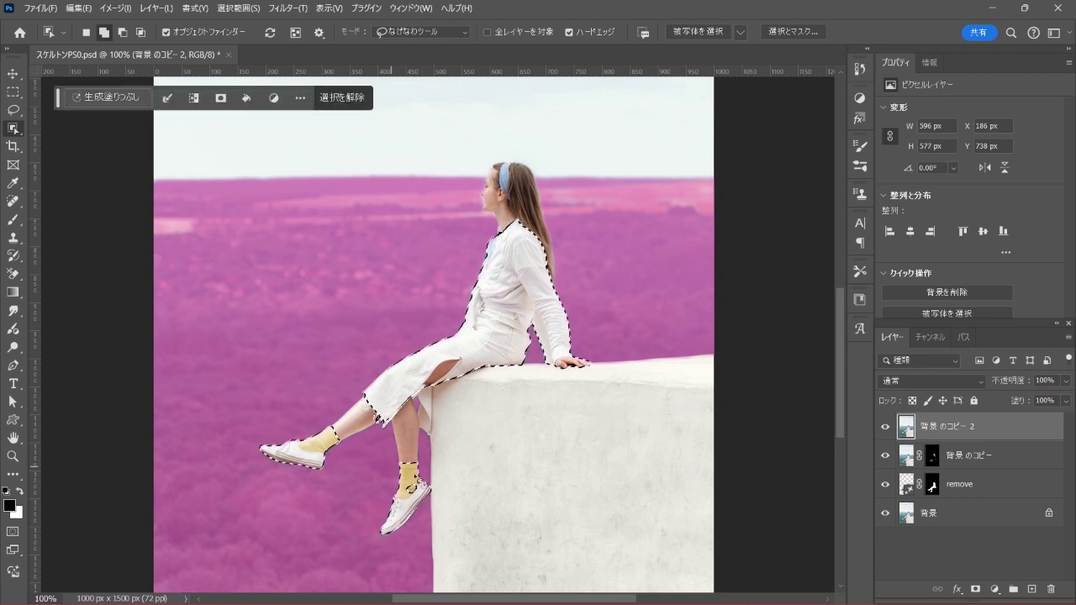
mouse_move(467, 364)
mouse_down()
mouse_move(425, 385)
mouse_move(467, 363)
mouse_up()
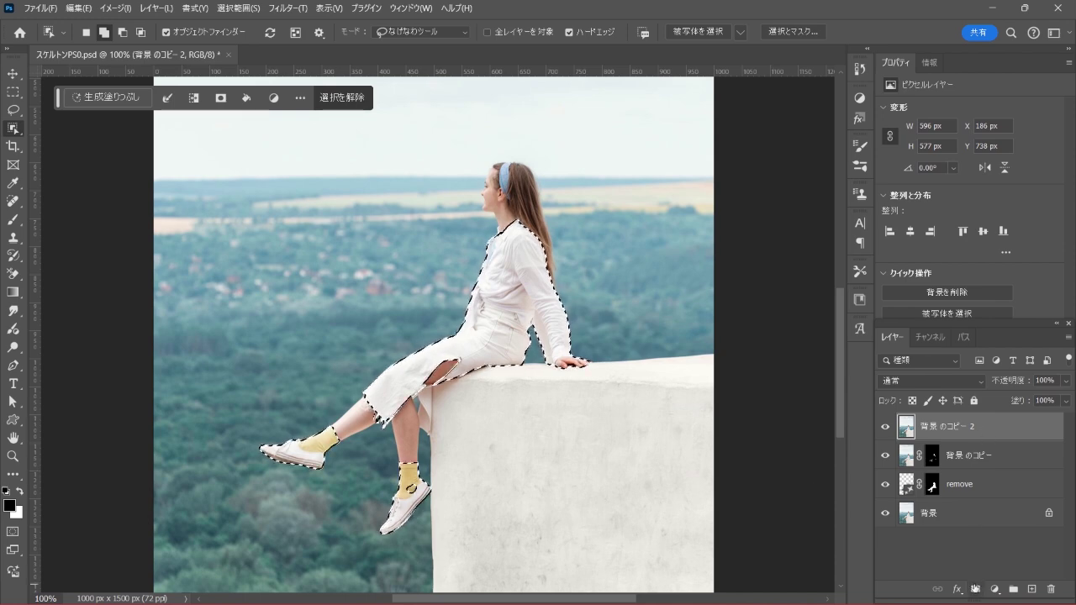
click(975, 588)
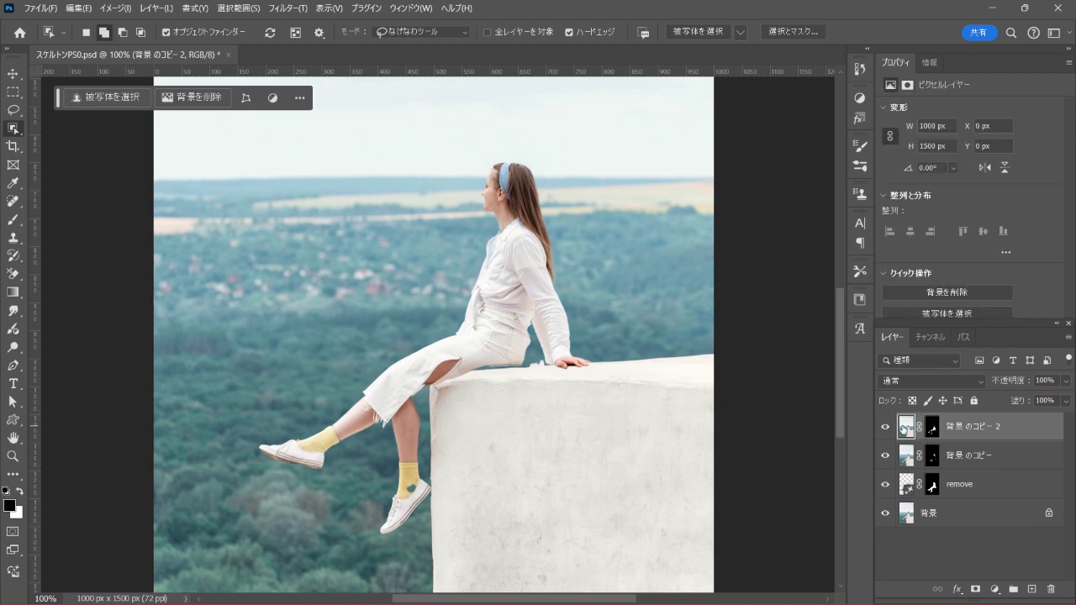
- Apply the Glowing Edges filter from the Filter Gallery to the clothes layer
click(293, 8)
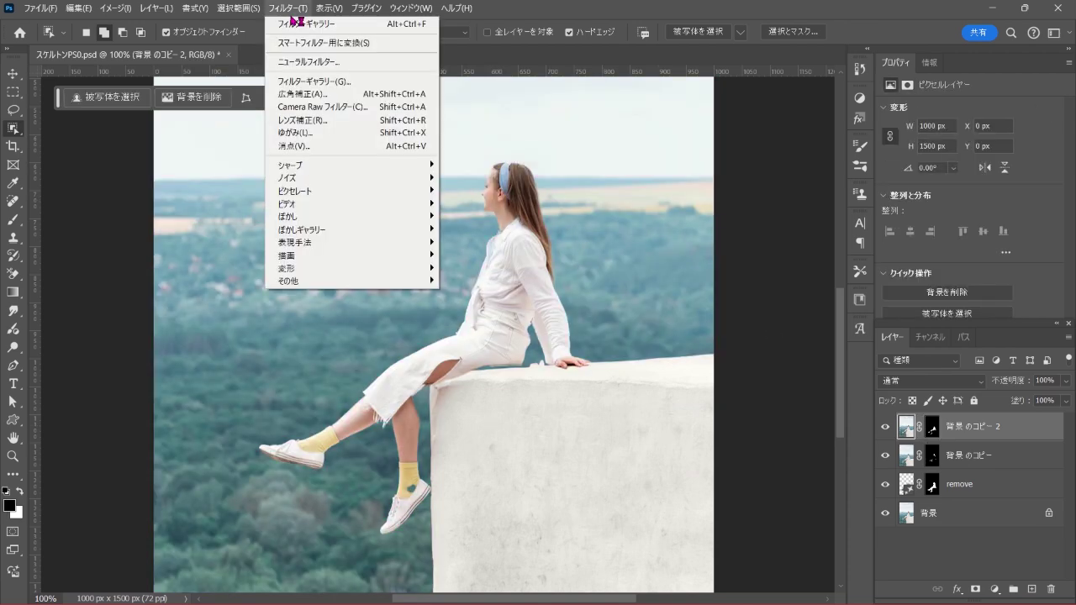
click(409, 84)
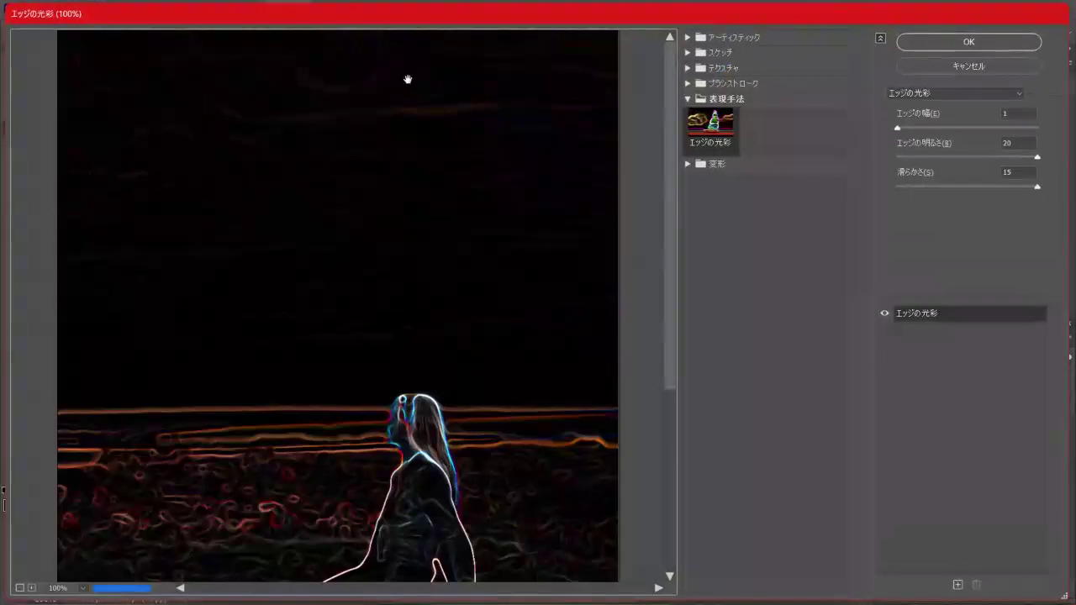
click(689, 100)
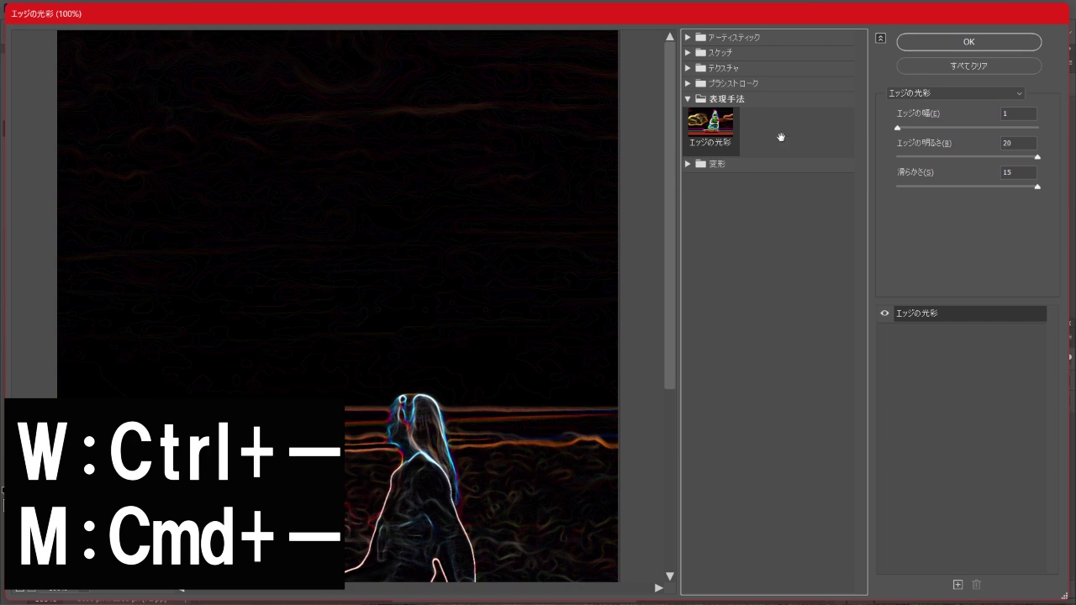
key(ctrl+minus)
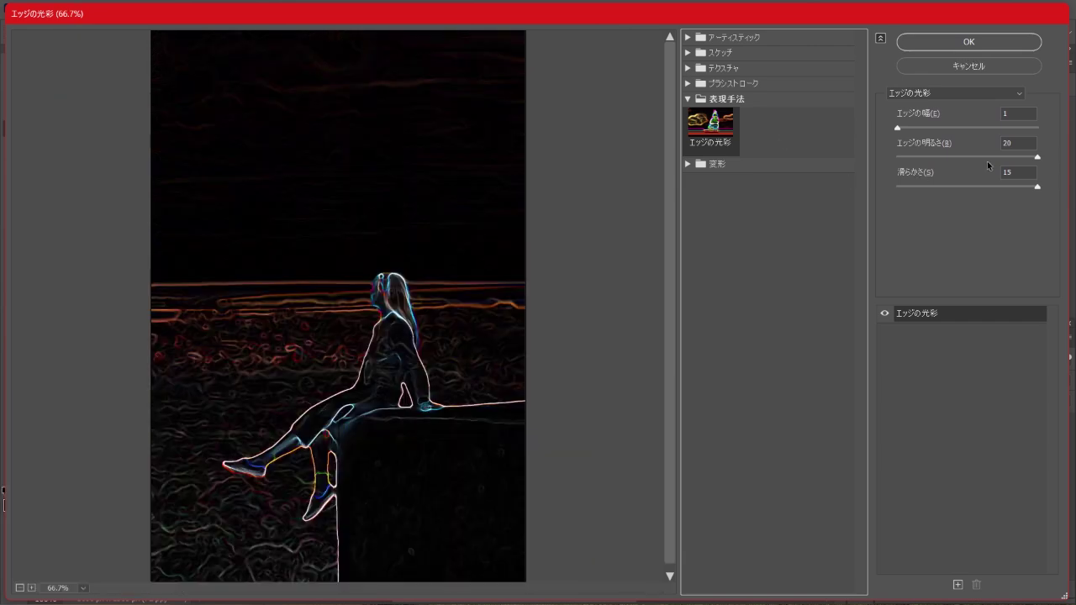
click(981, 42)
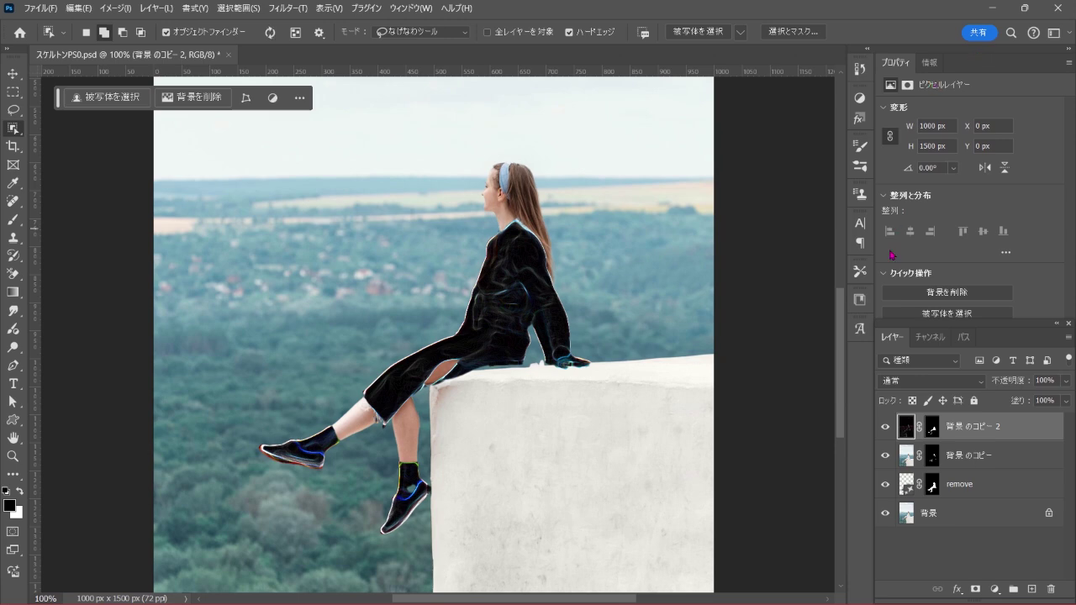
- Set the clothes layer's blend mode to Screen
click(933, 382)
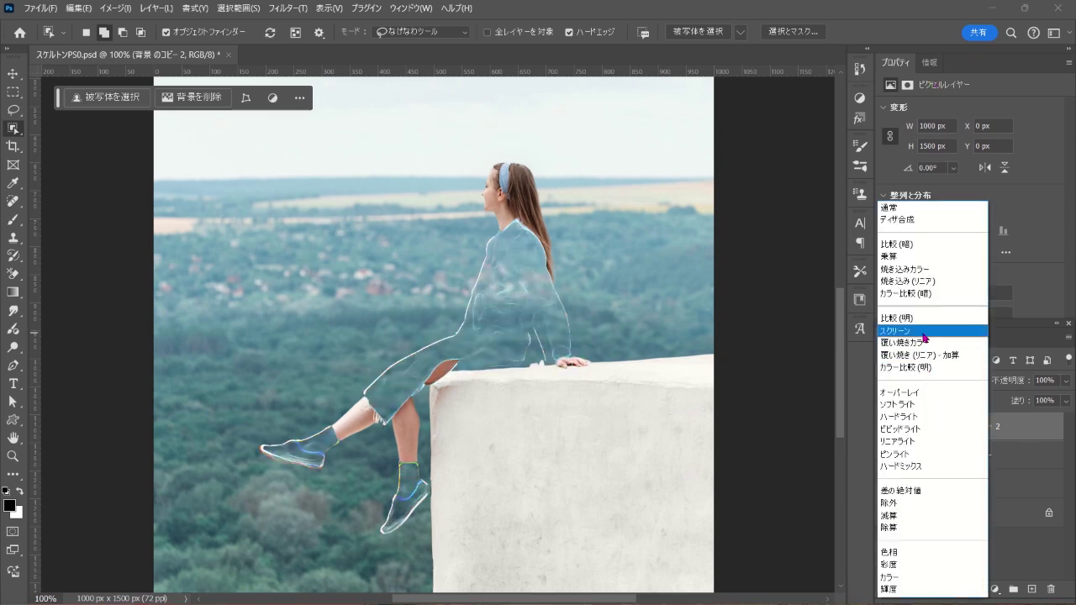
click(958, 338)
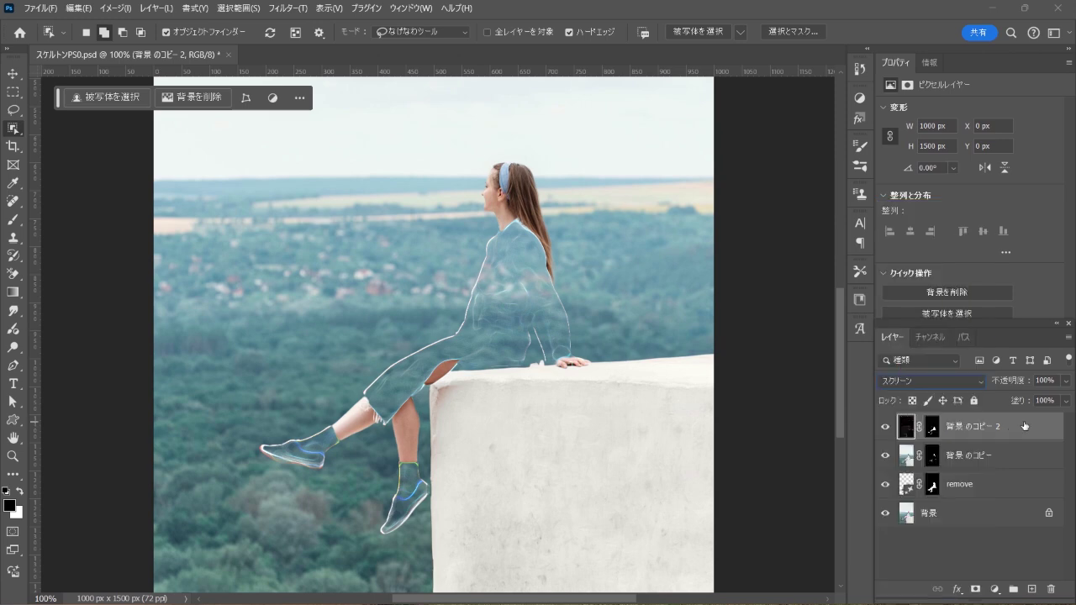
click(994, 589)
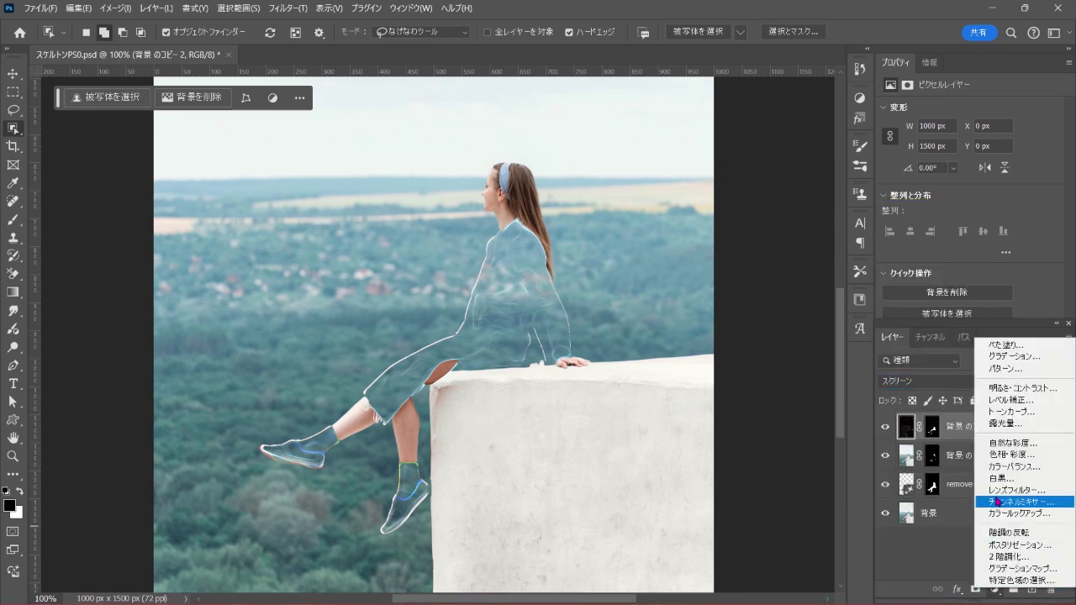
- Add a clipped Hue/Saturation adjustment with saturation at -100
click(1047, 456)
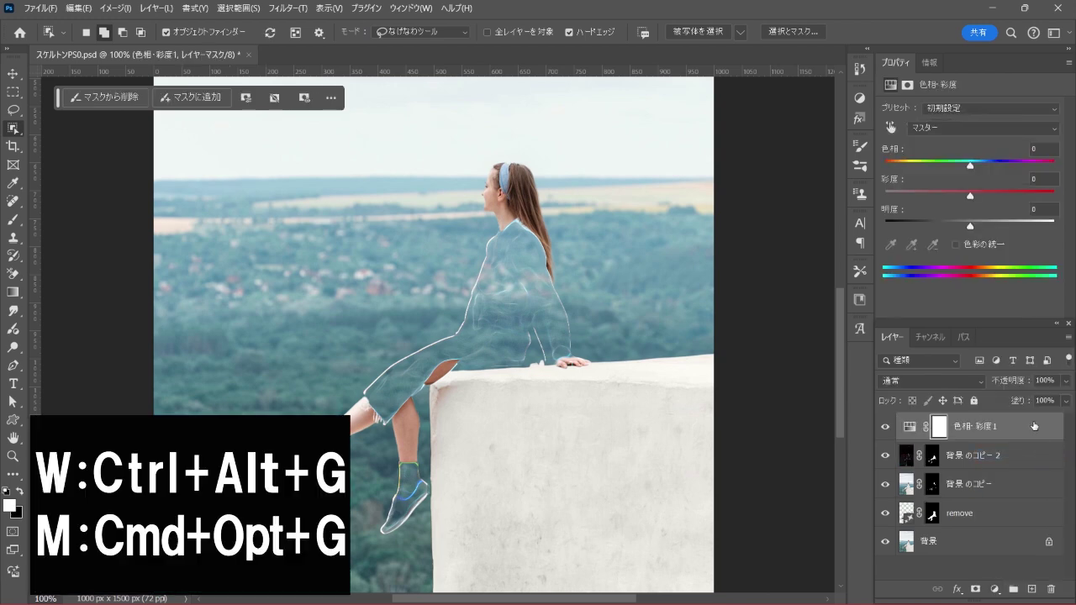
key(ctrl+alt+g)
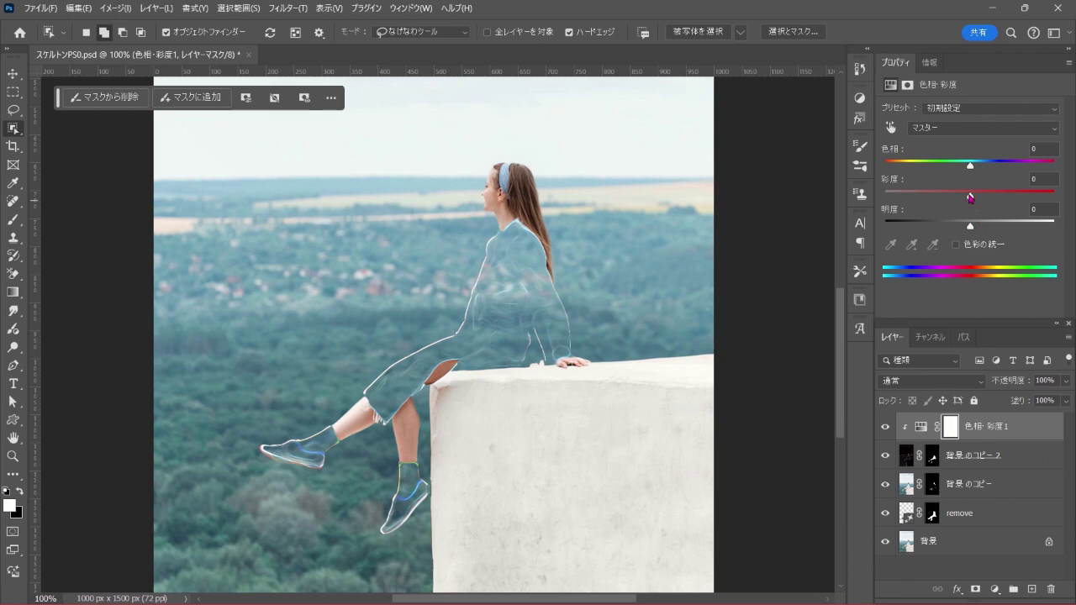
drag(970, 197, 884, 197)
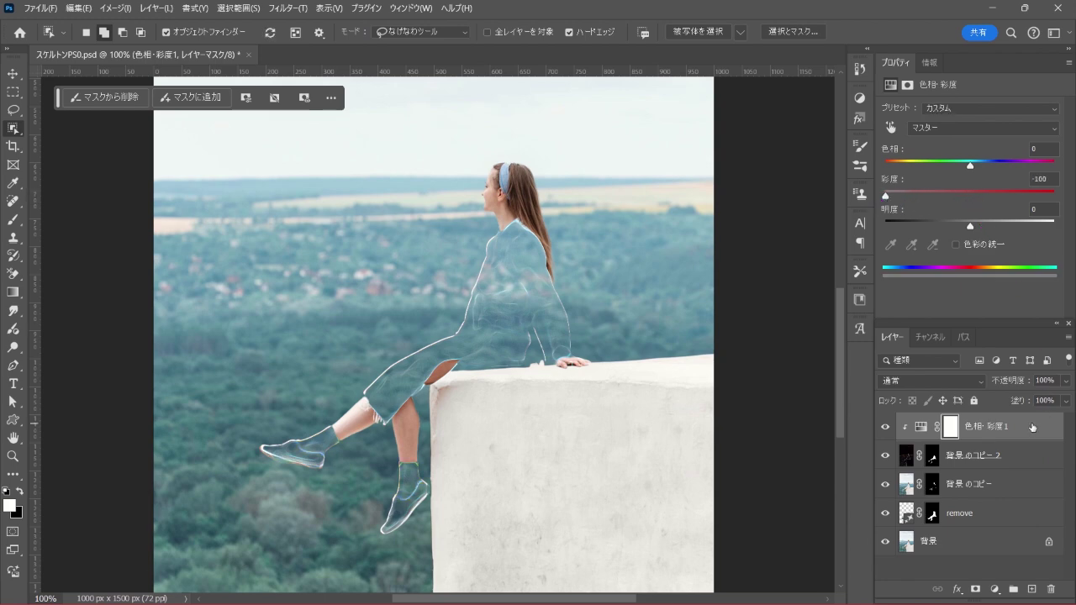
- Add a clipped Brightness/Contrast adjustment with brightness at 150
click(995, 589)
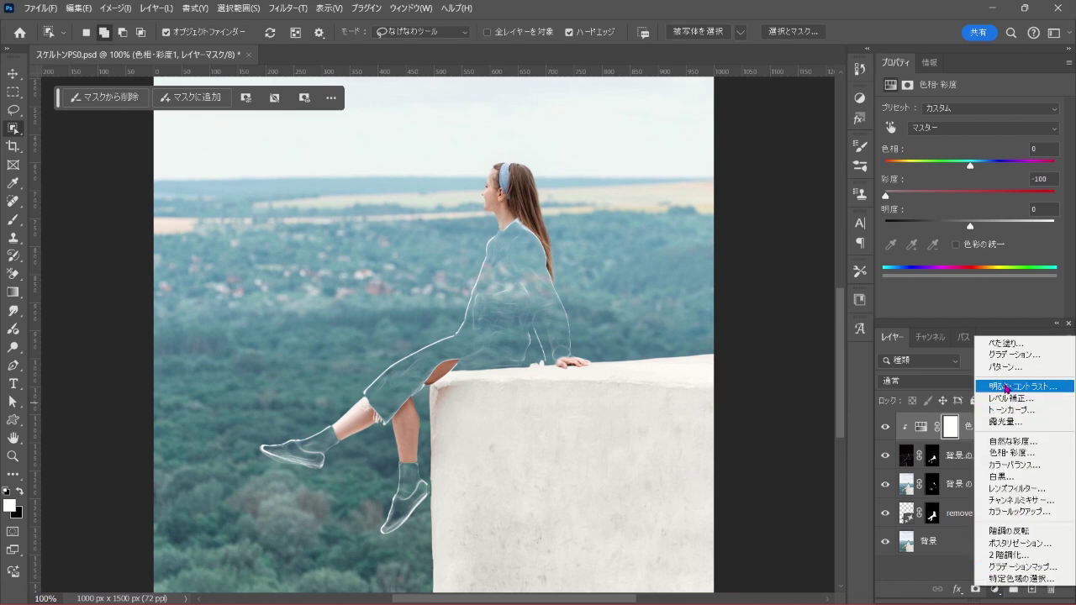
click(1042, 387)
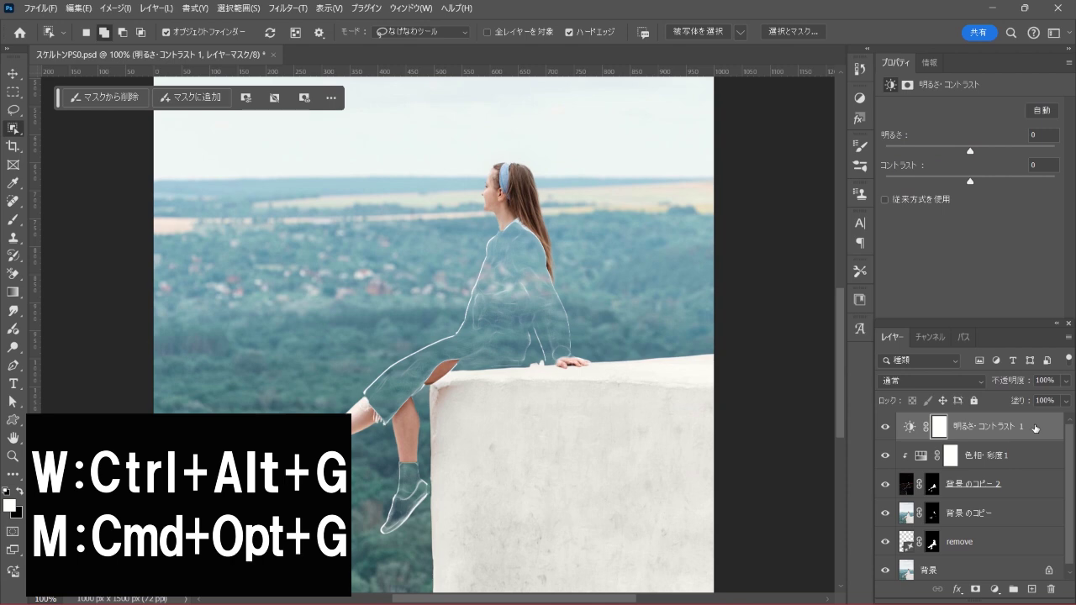
key(ctrl+alt+g)
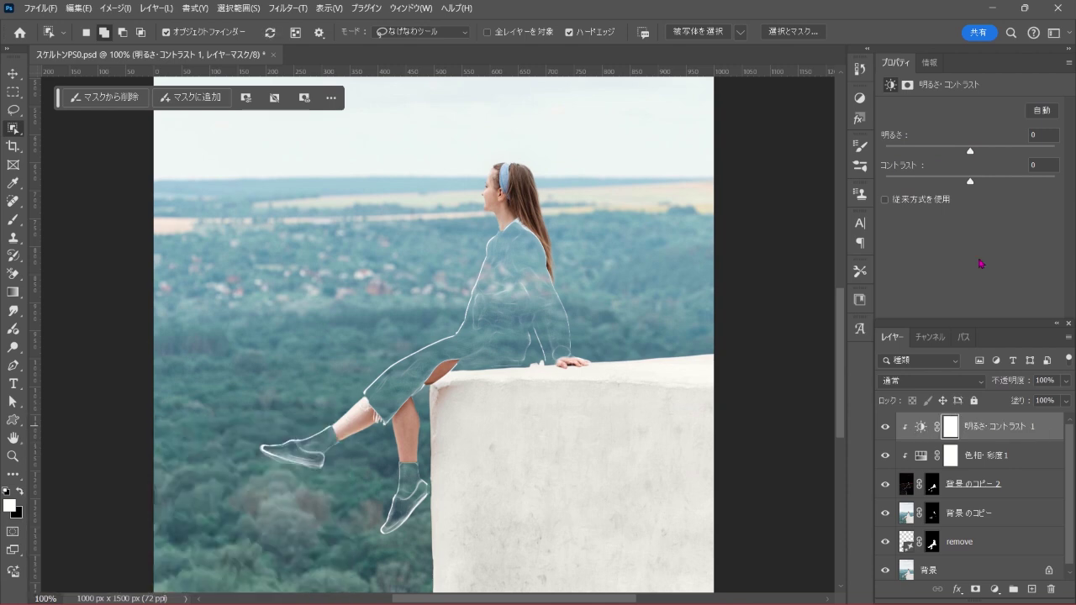
drag(970, 151, 1057, 146)
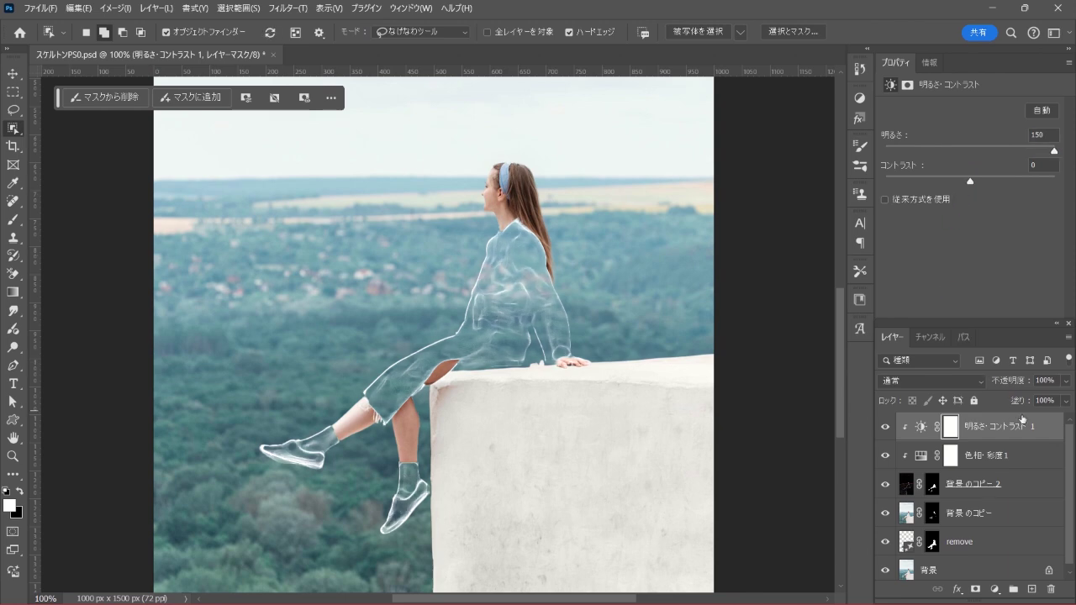
key(ctrl+minus)
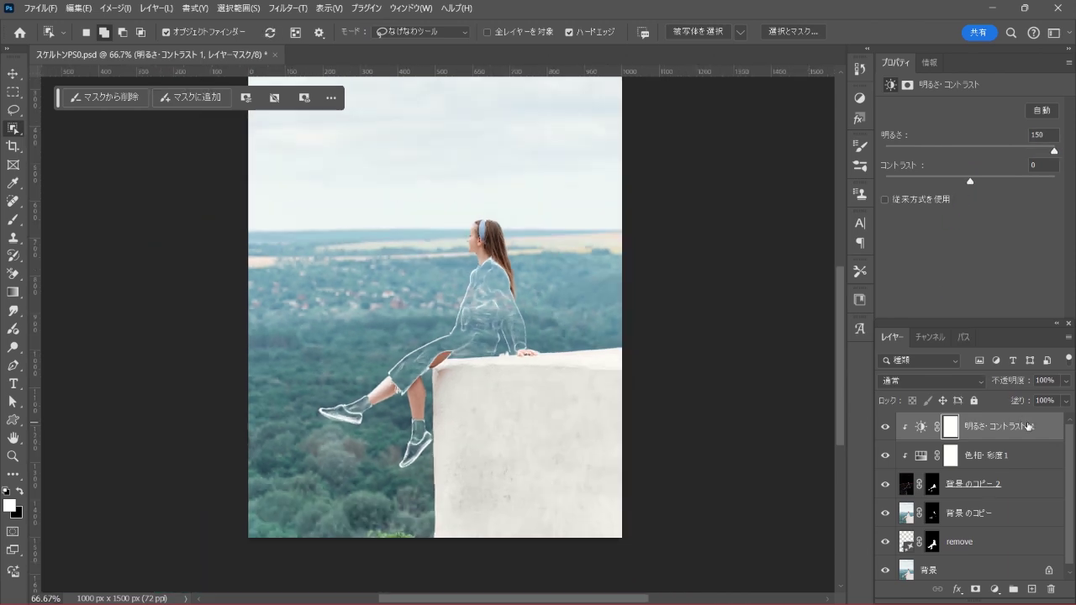
key(ctrl+0)
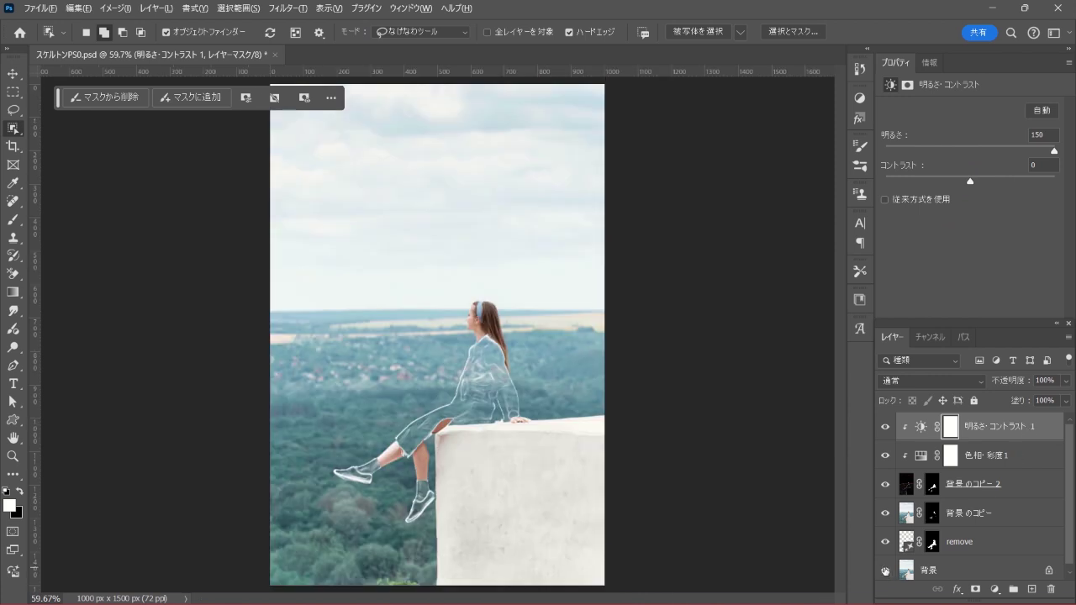
alt+click(884, 571)
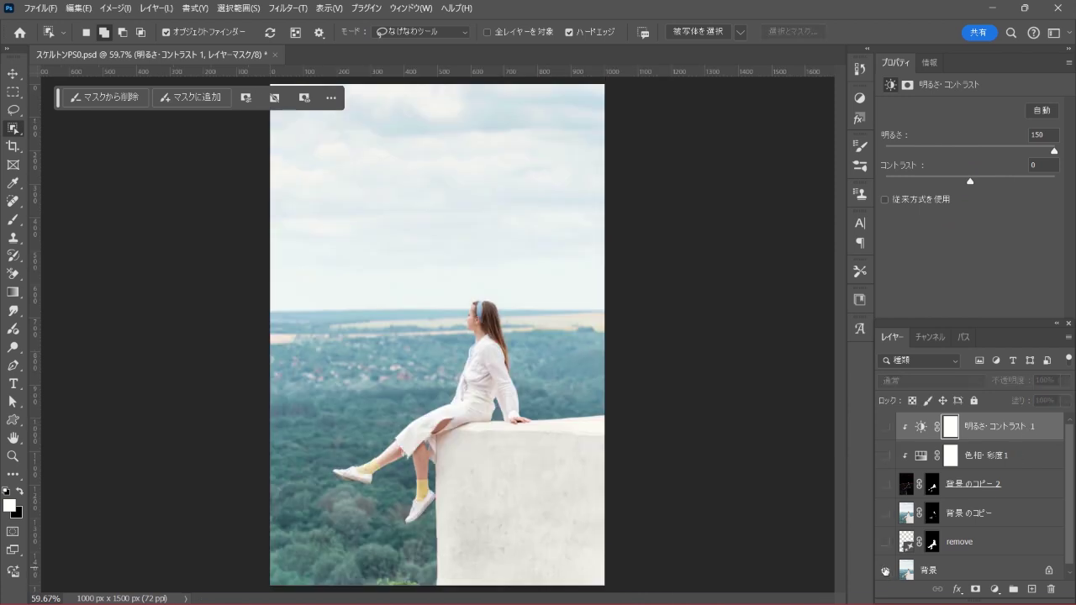
alt+click(885, 571)
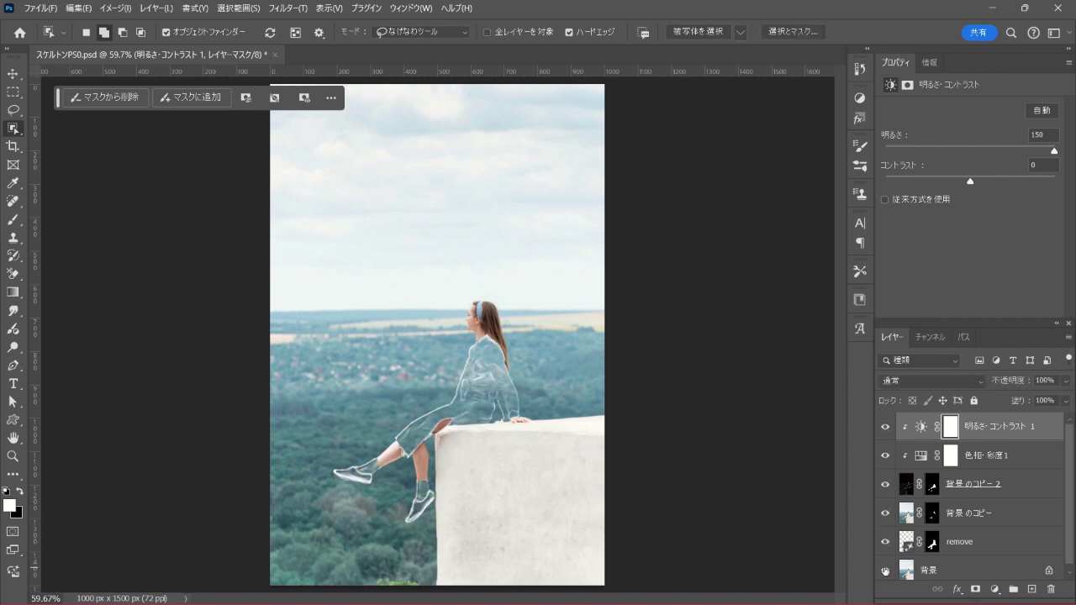
alt+click(885, 571)
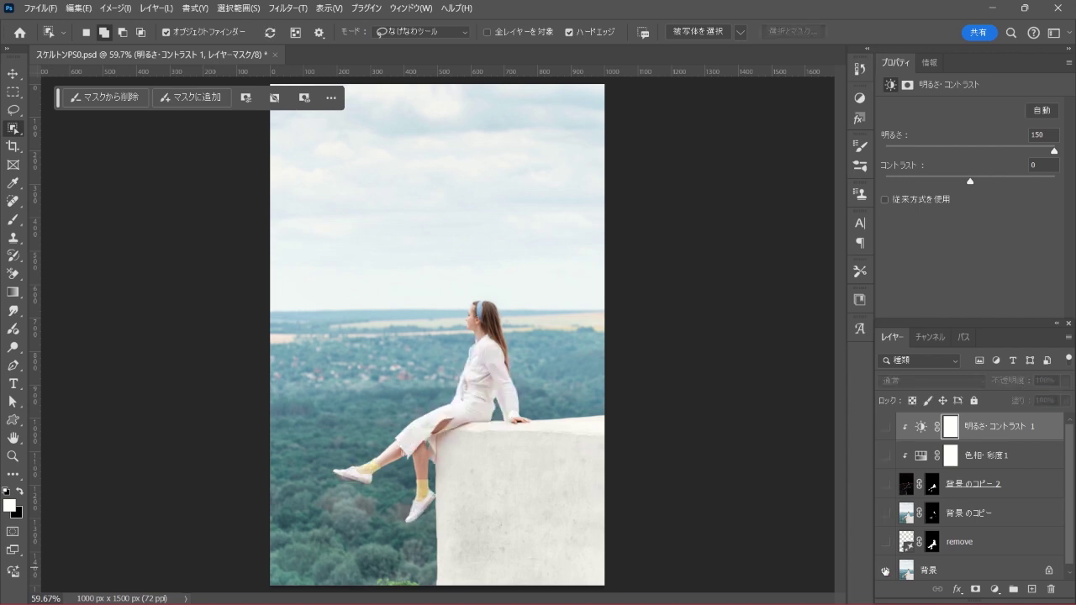
alt+click(885, 572)
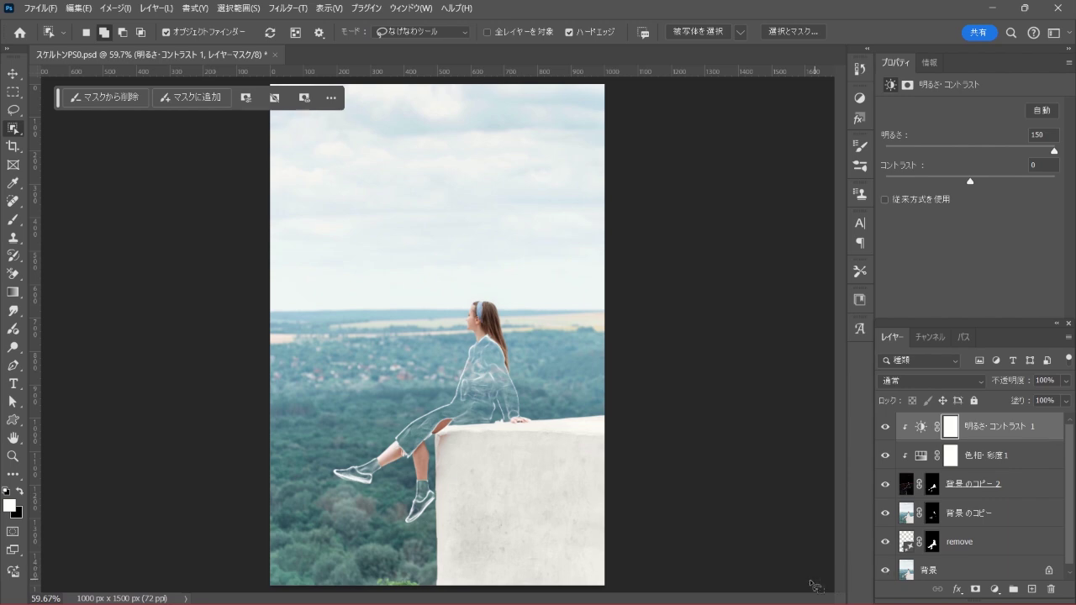